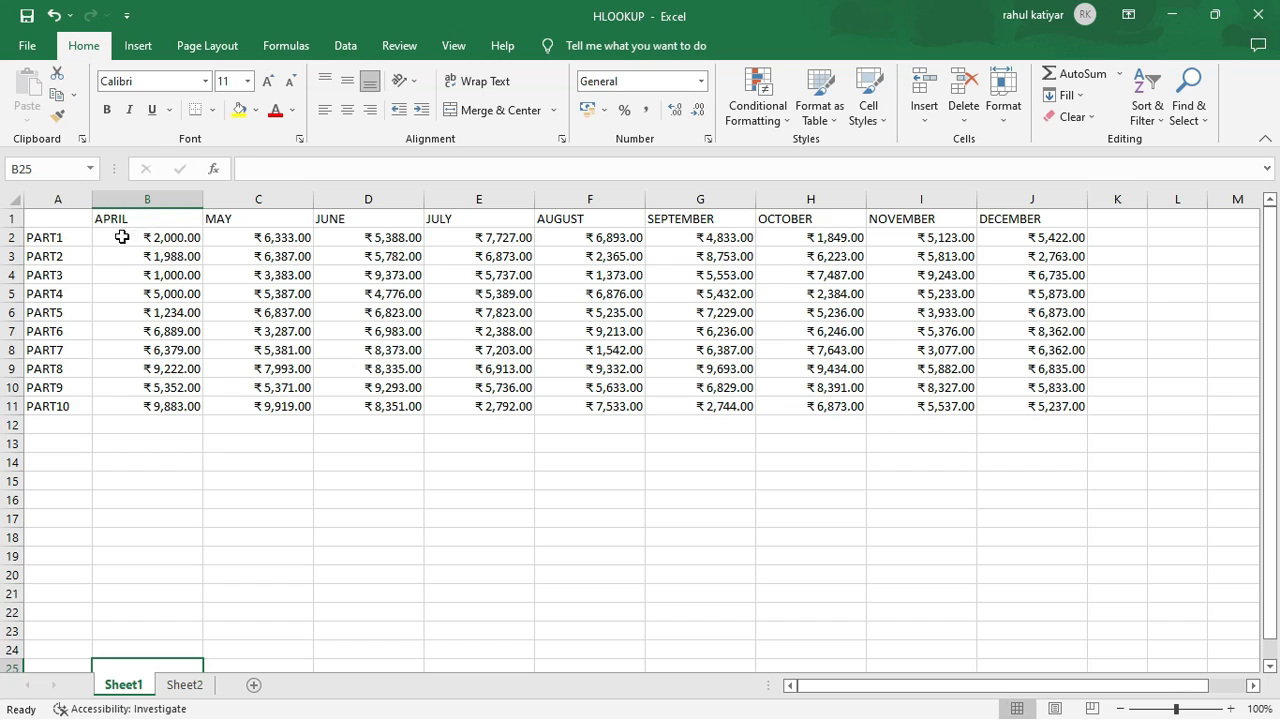
Examine the part names, the month headers and the monthly amounts in the table
drag(66, 242, 52, 408)
drag(135, 218, 987, 218)
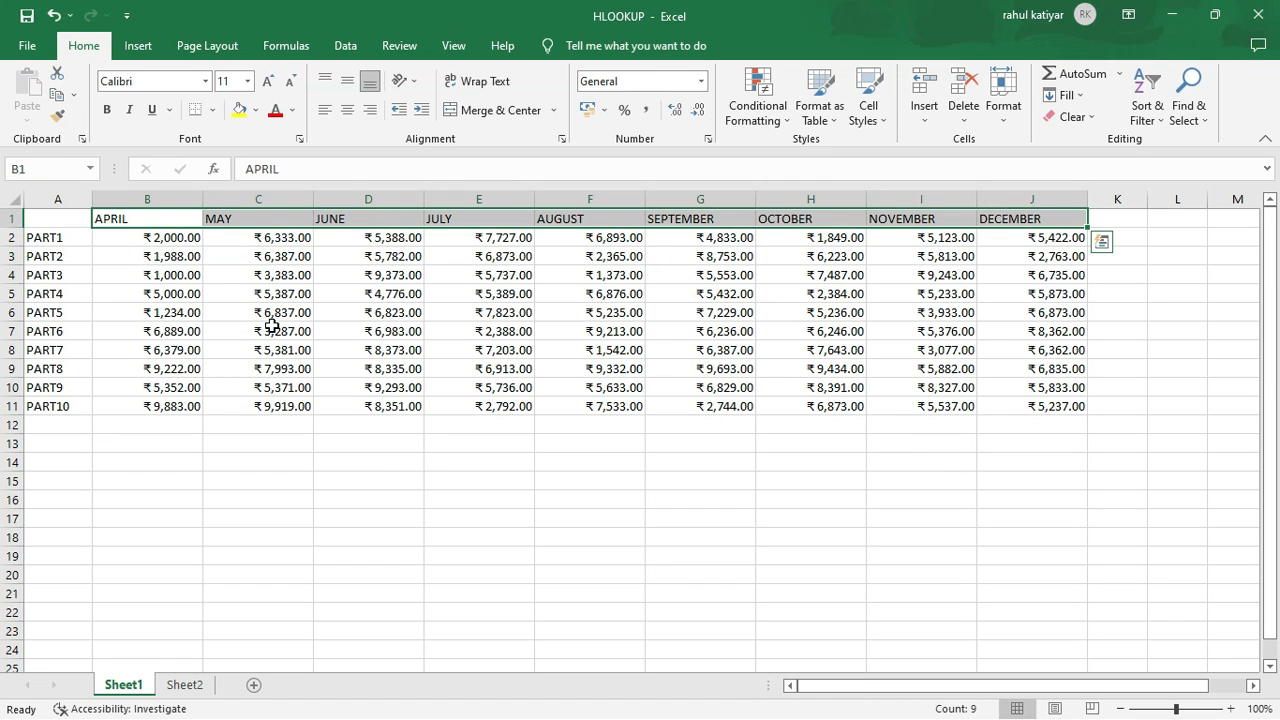
click(158, 290)
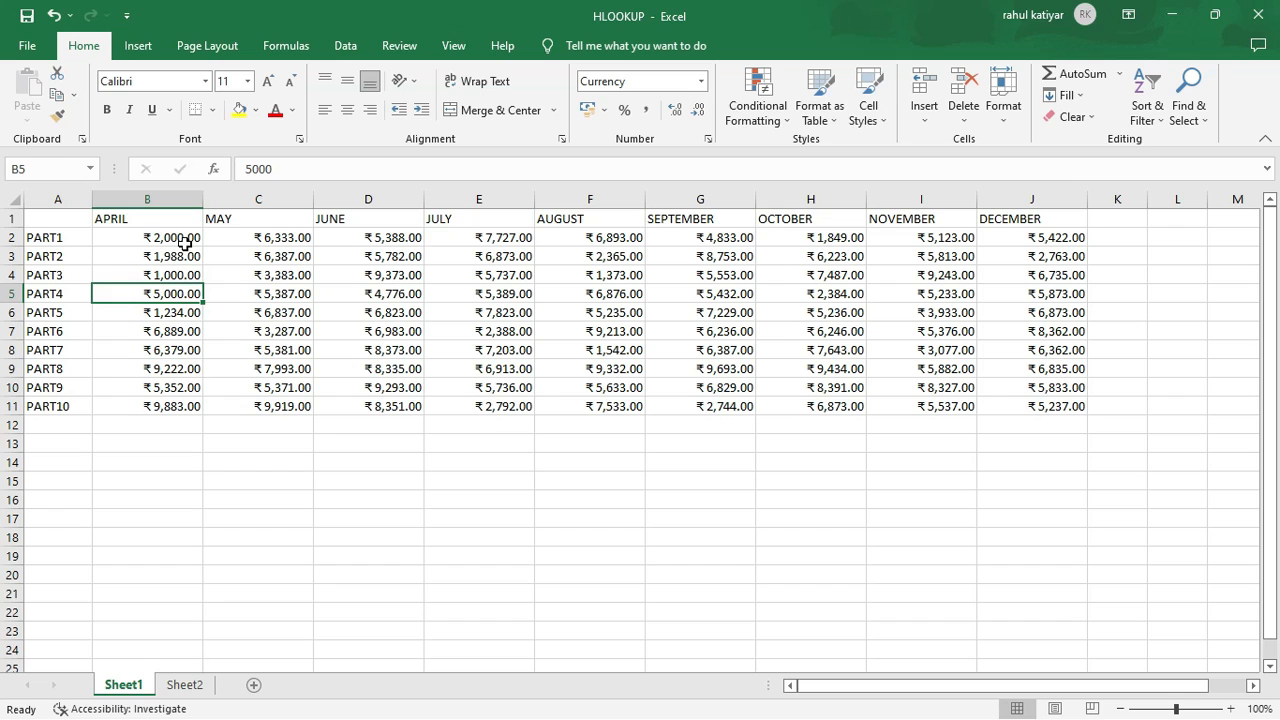
click(453, 333)
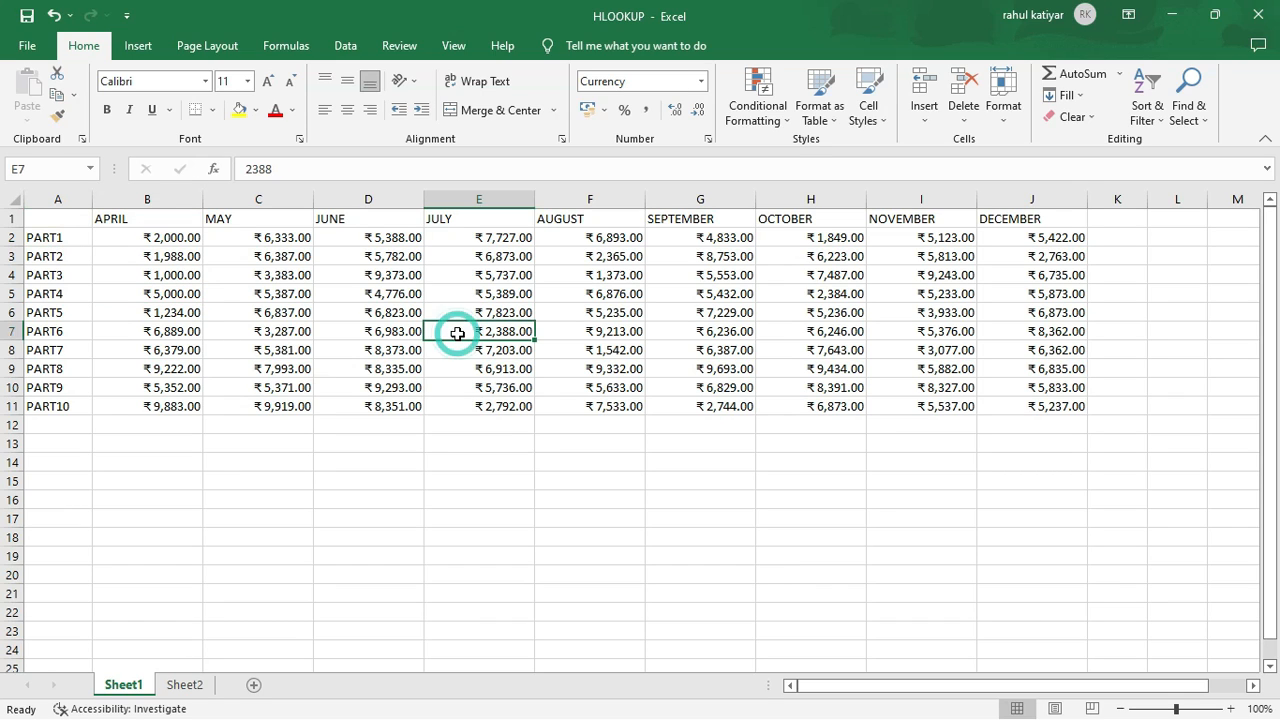
click(160, 448)
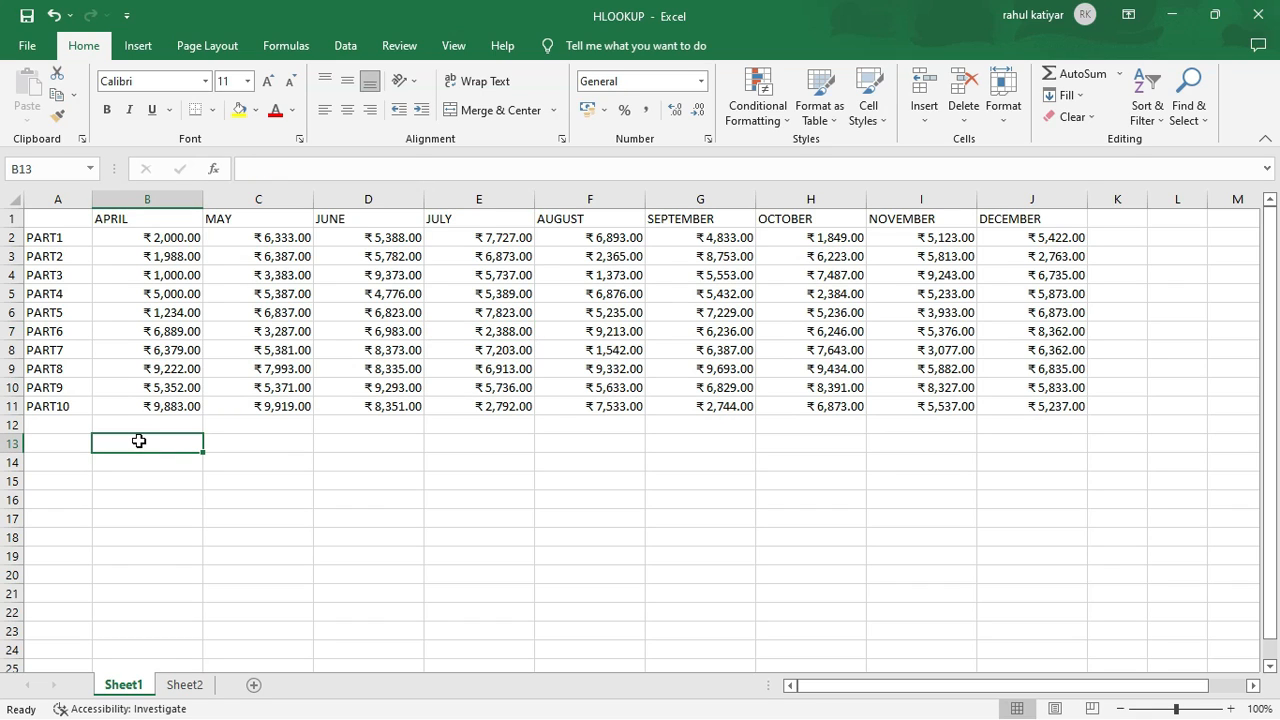
click(570, 258)
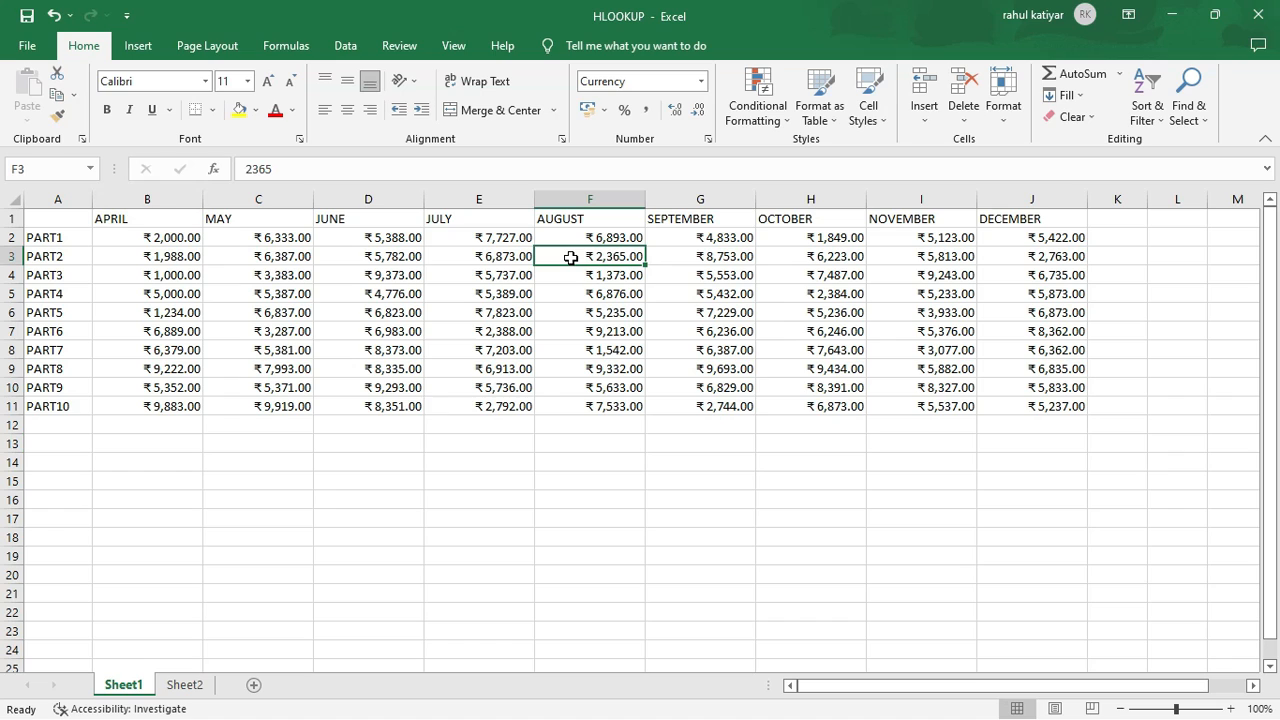
Start an HLOOKUP formula in B13 with the AUGUST header F1 as lookup value and B1:J11 as table array
click(118, 447)
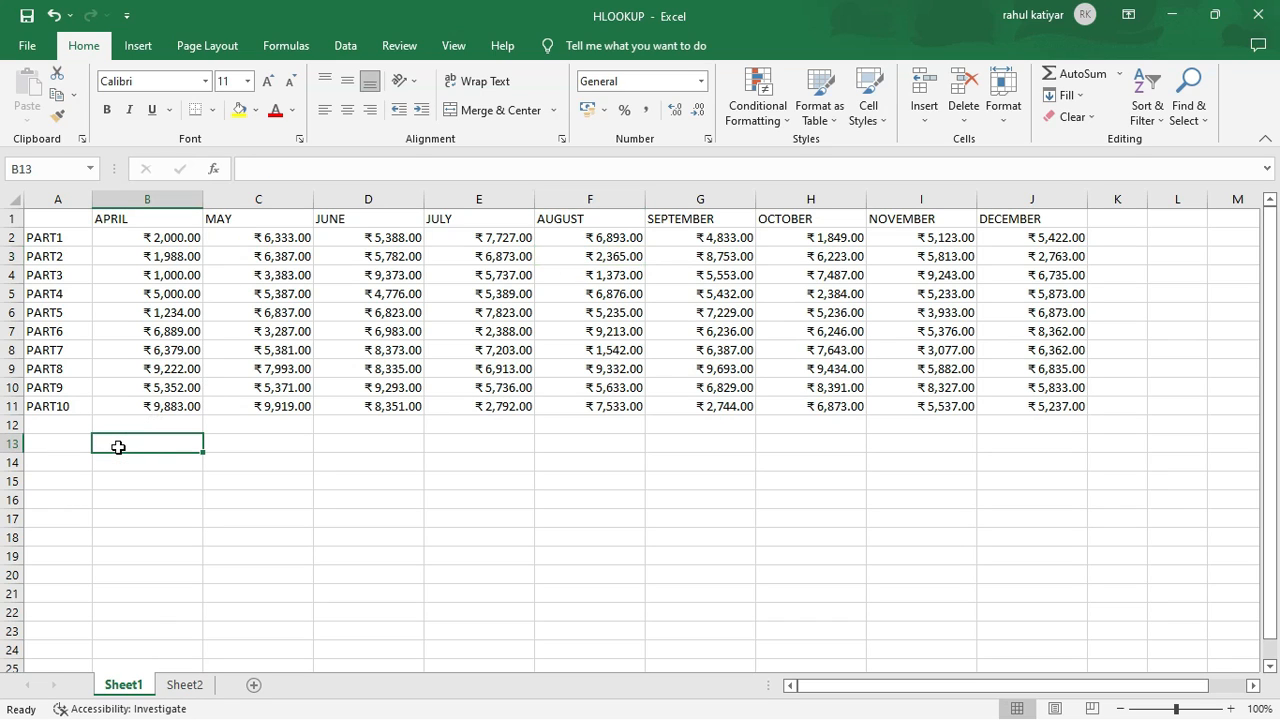
text(=H)
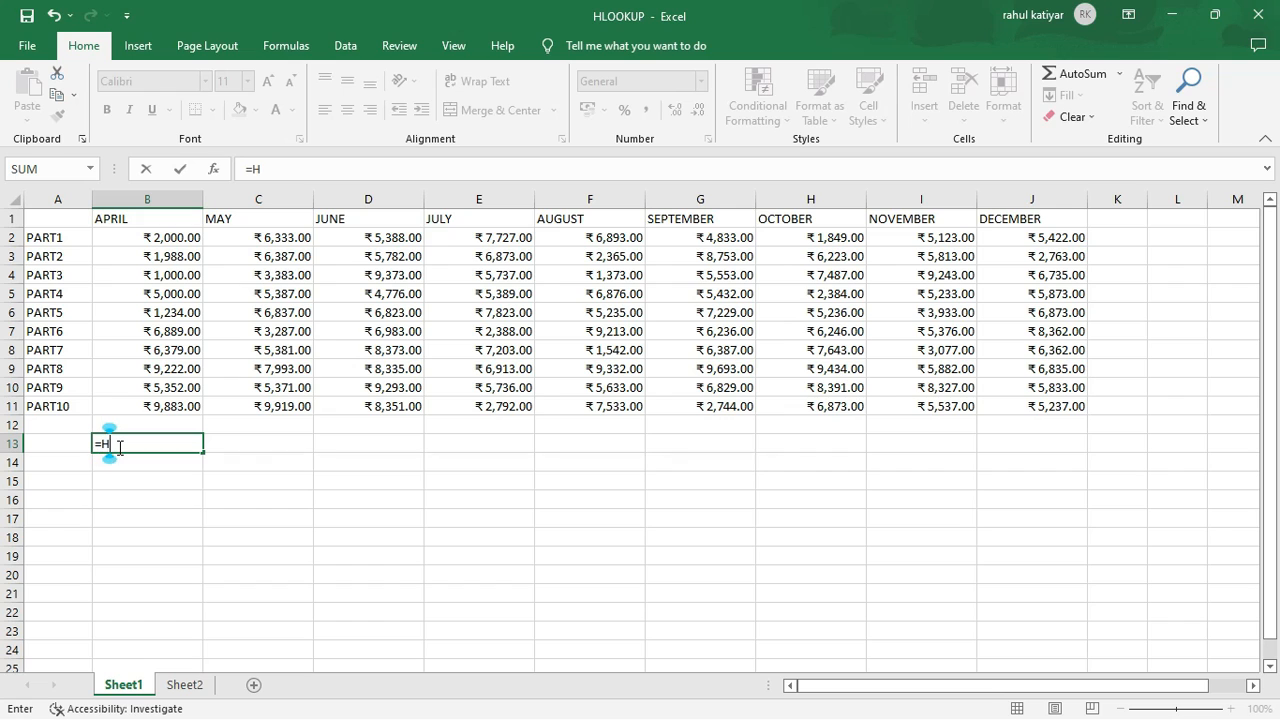
text(LOOKUP)
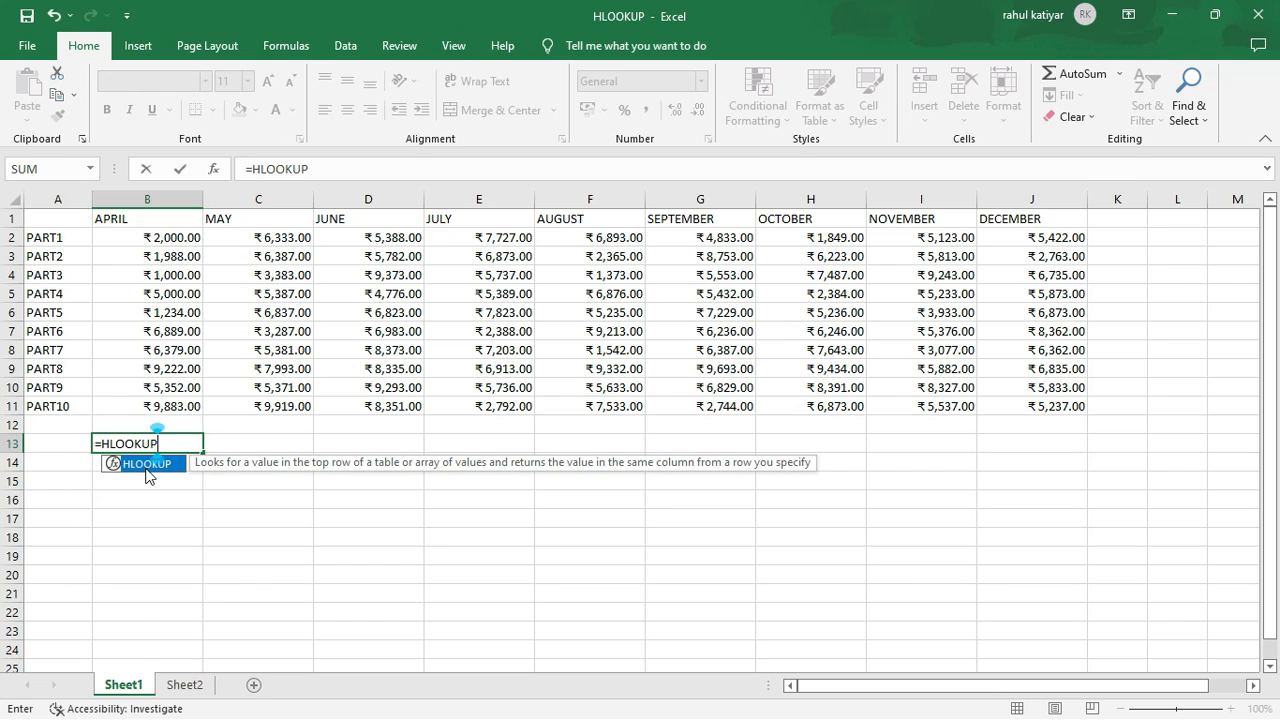
double_click(146, 464)
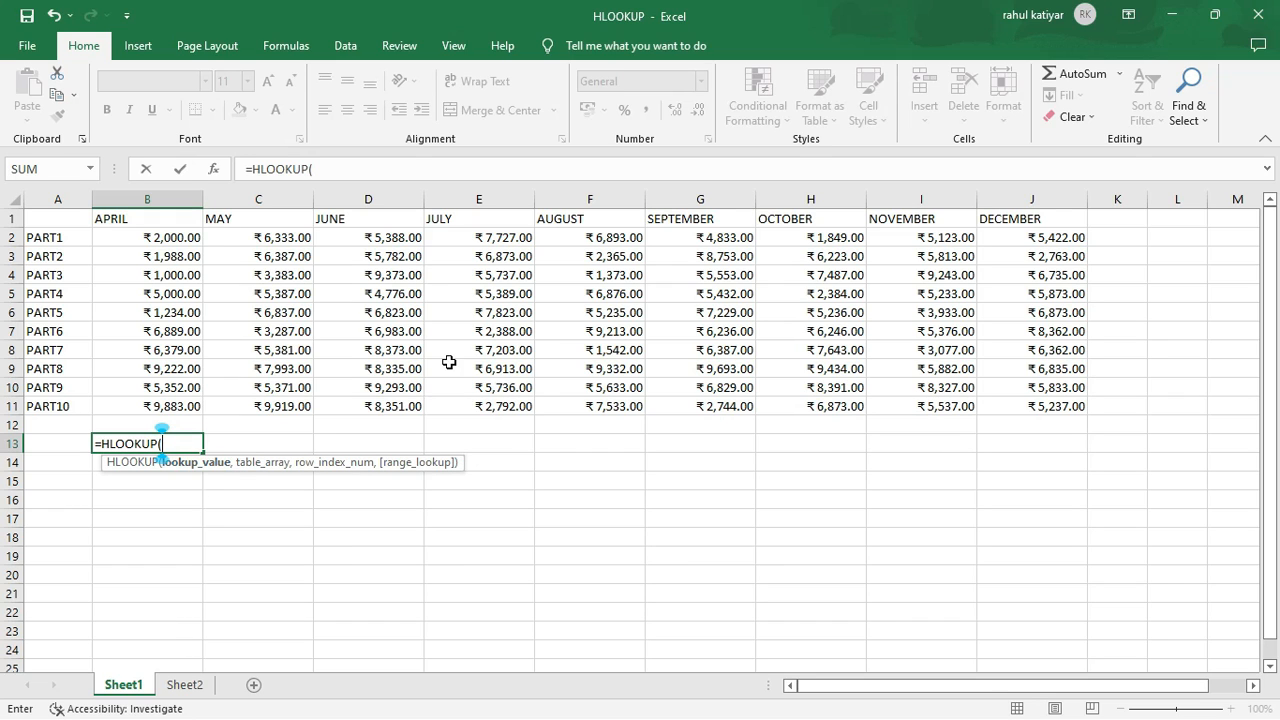
click(564, 222)
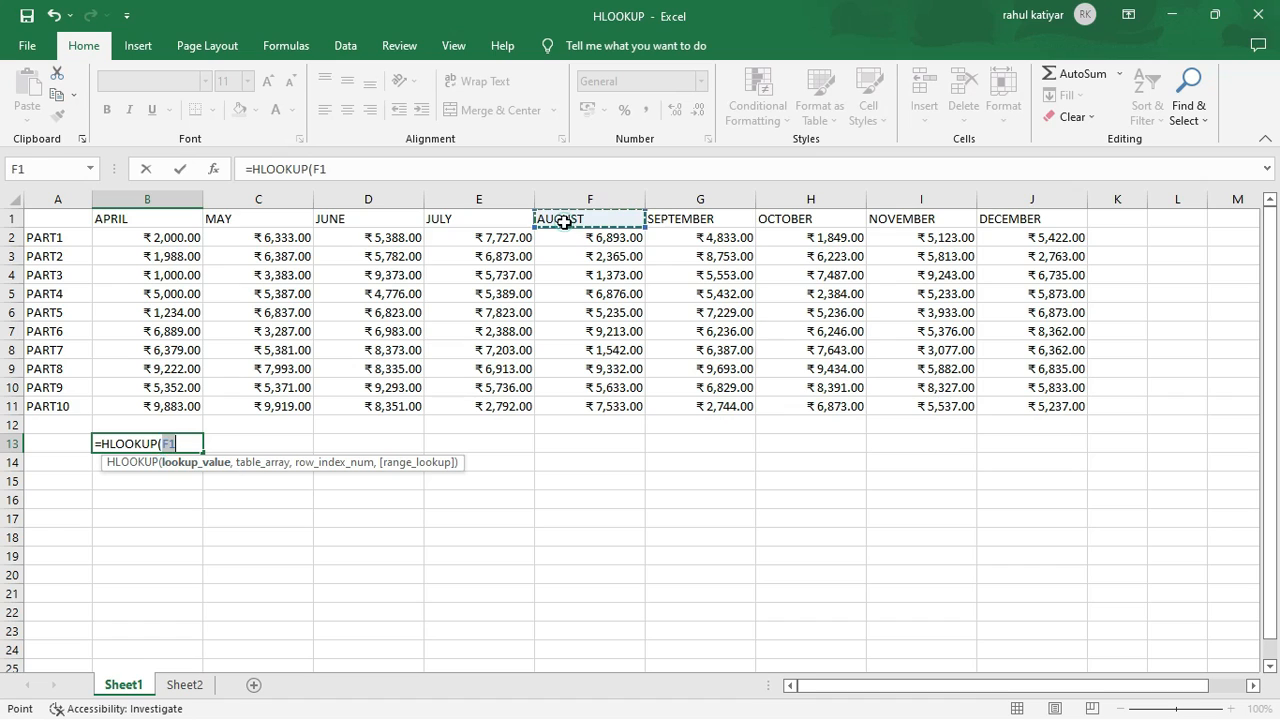
text(,)
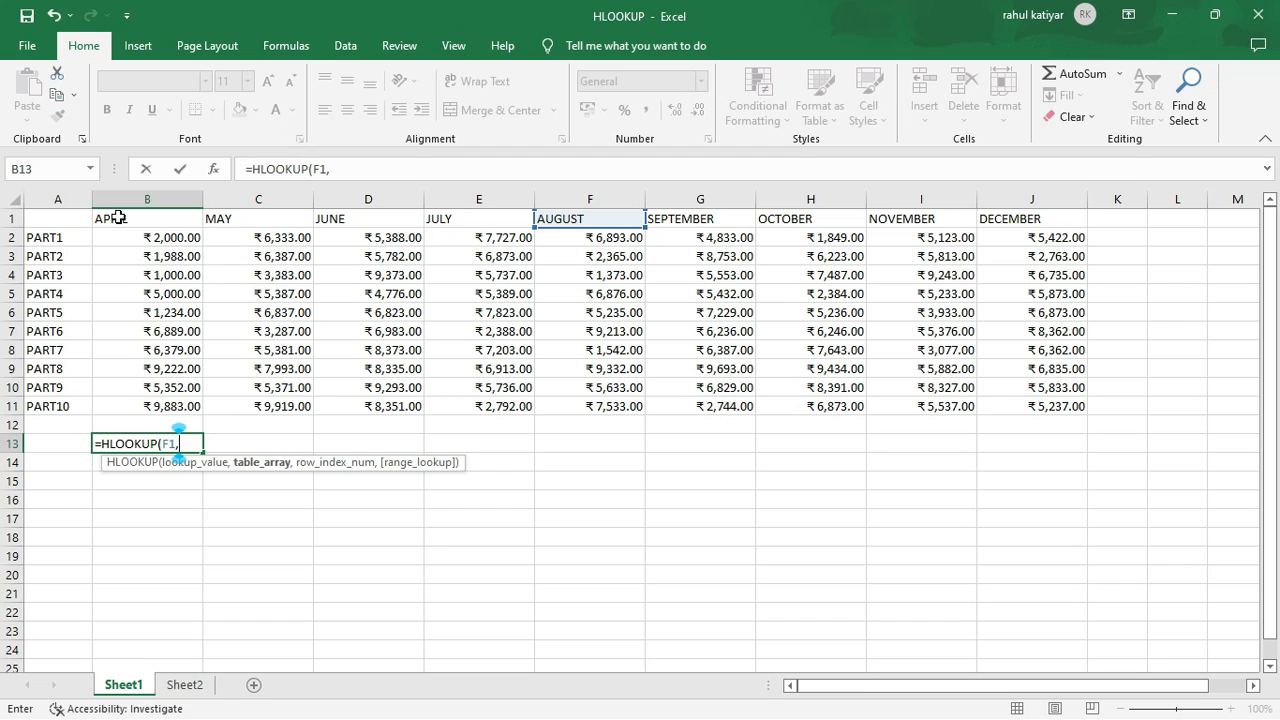
drag(118, 217, 1076, 403)
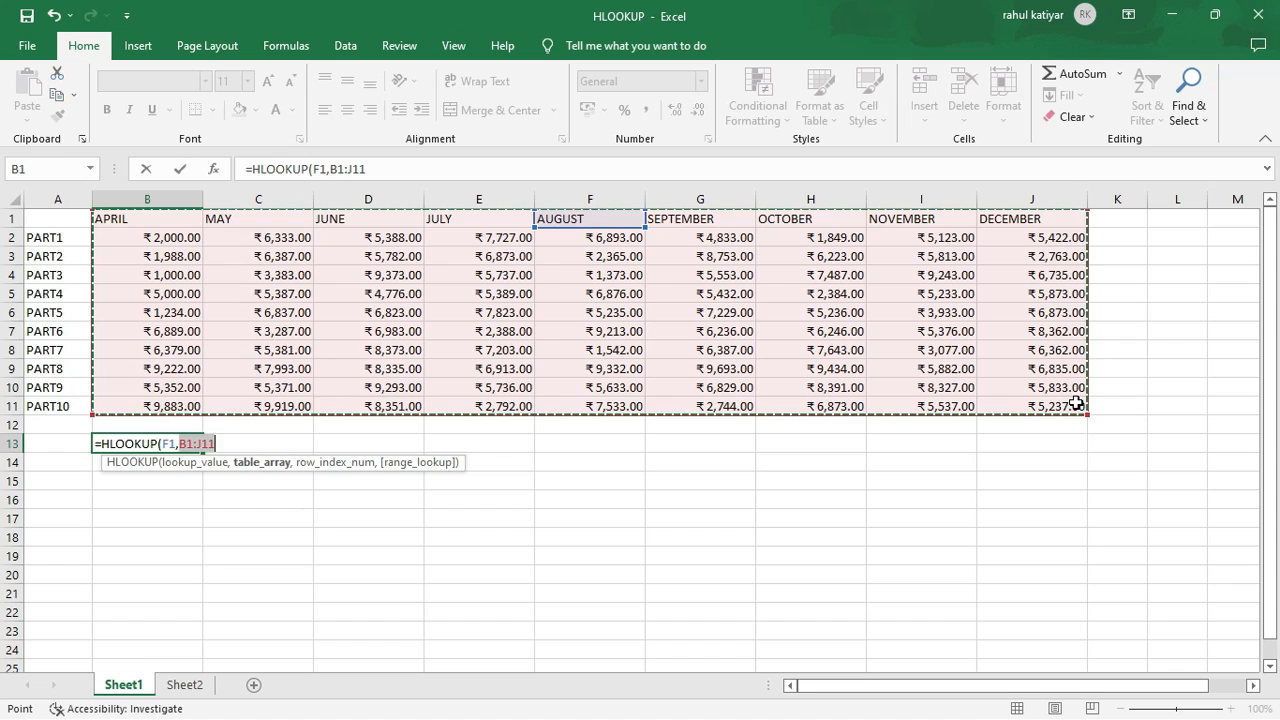
text(,)
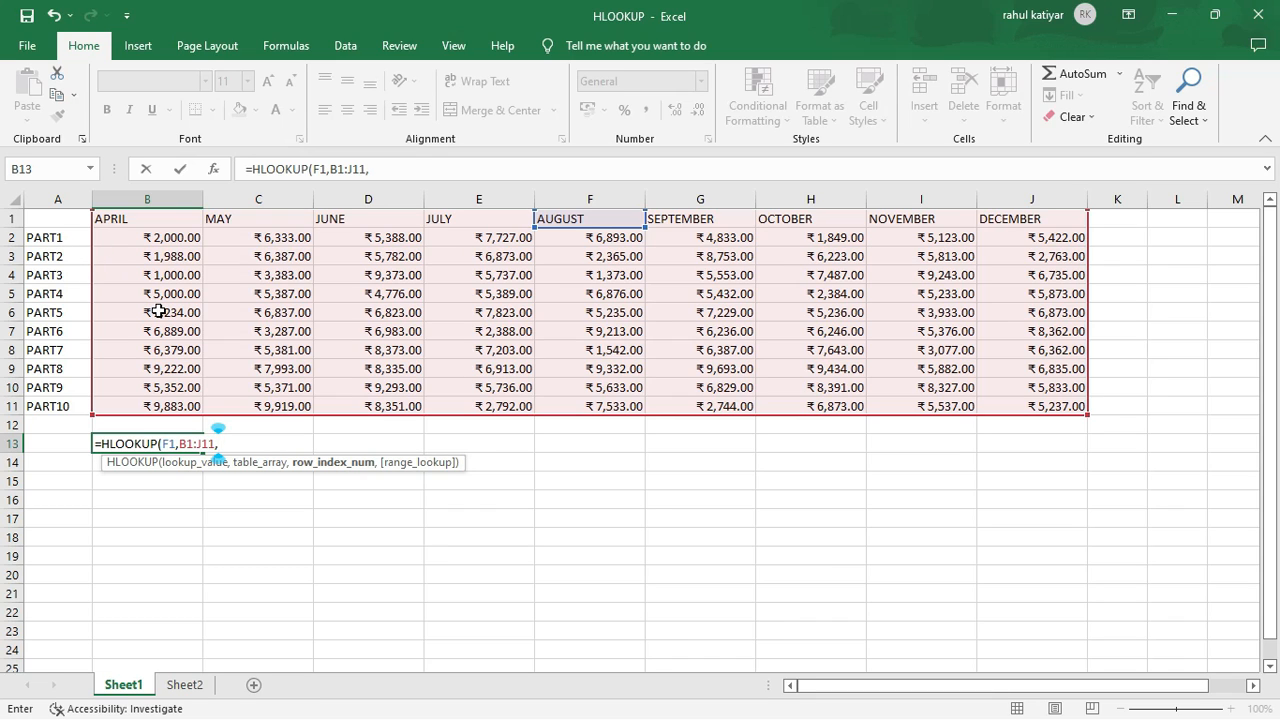
Complete the HLOOKUP formula in B13 with row index 3 and FALSE for an exact match
text(3,)
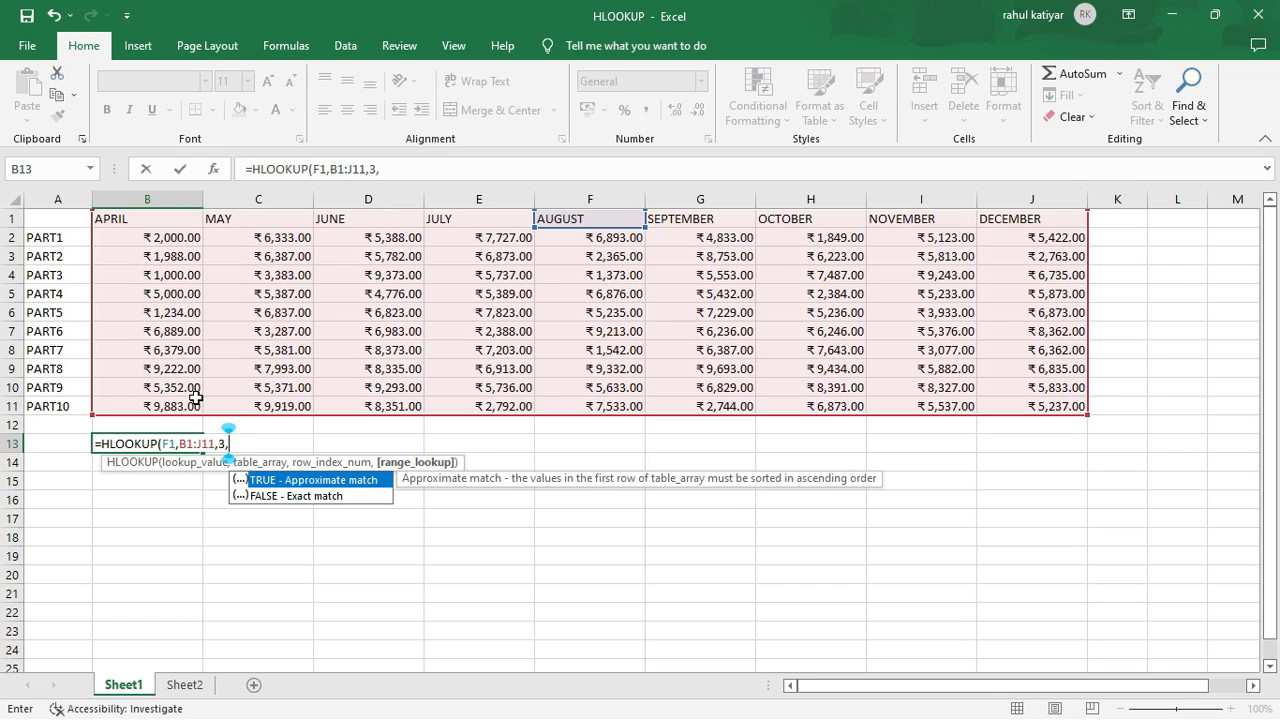
click(273, 496)
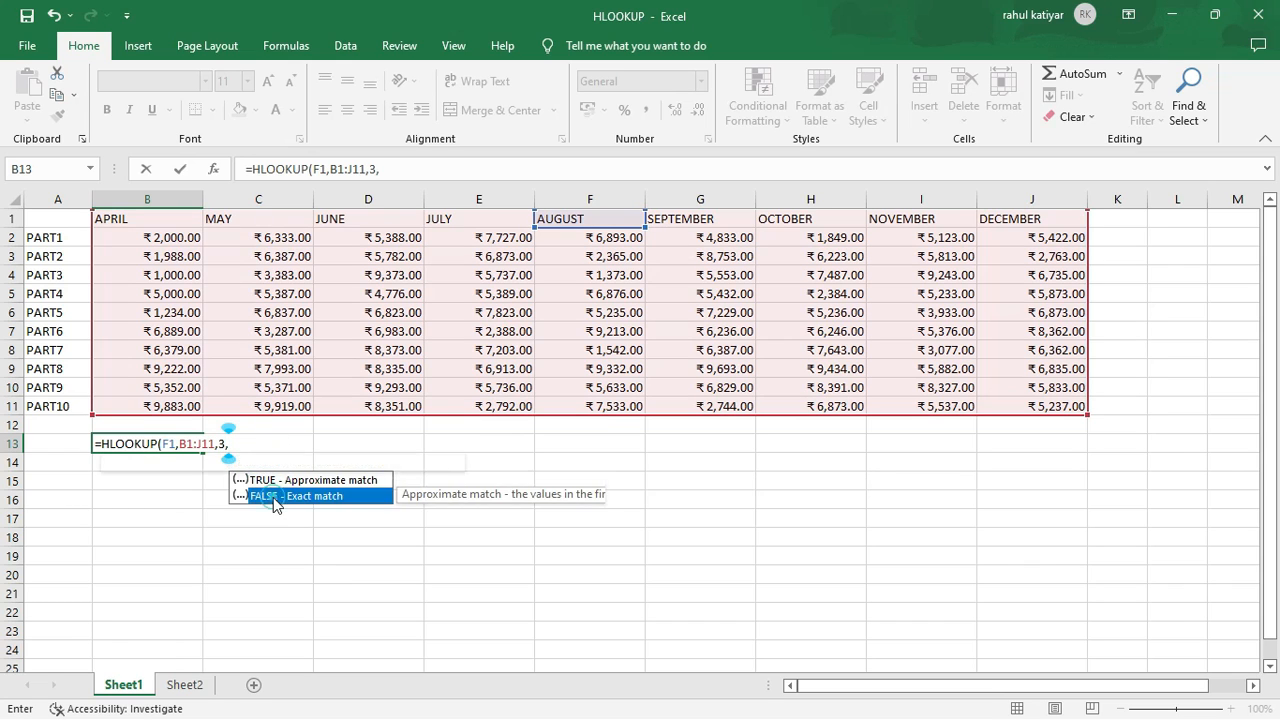
double_click(273, 496)
text())
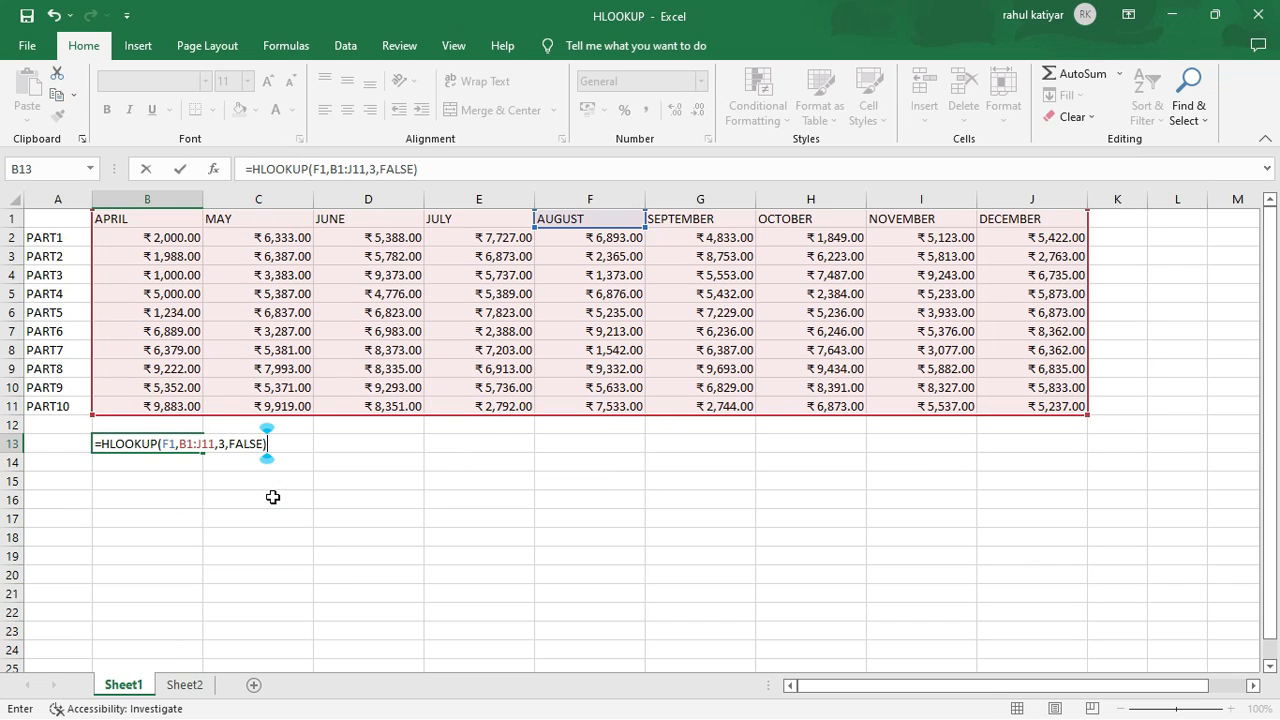
key(Return)
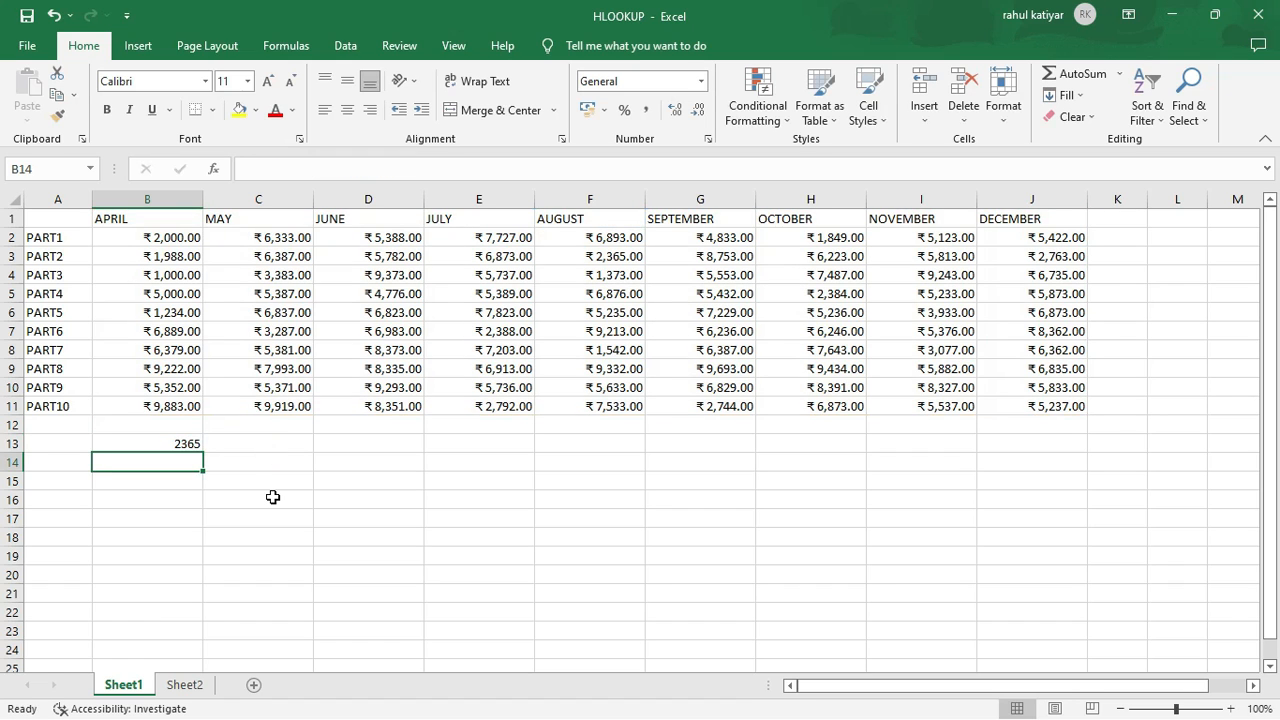
Highlight the PART2 amount for AUGUST in F3 with a yellow fill
click(185, 442)
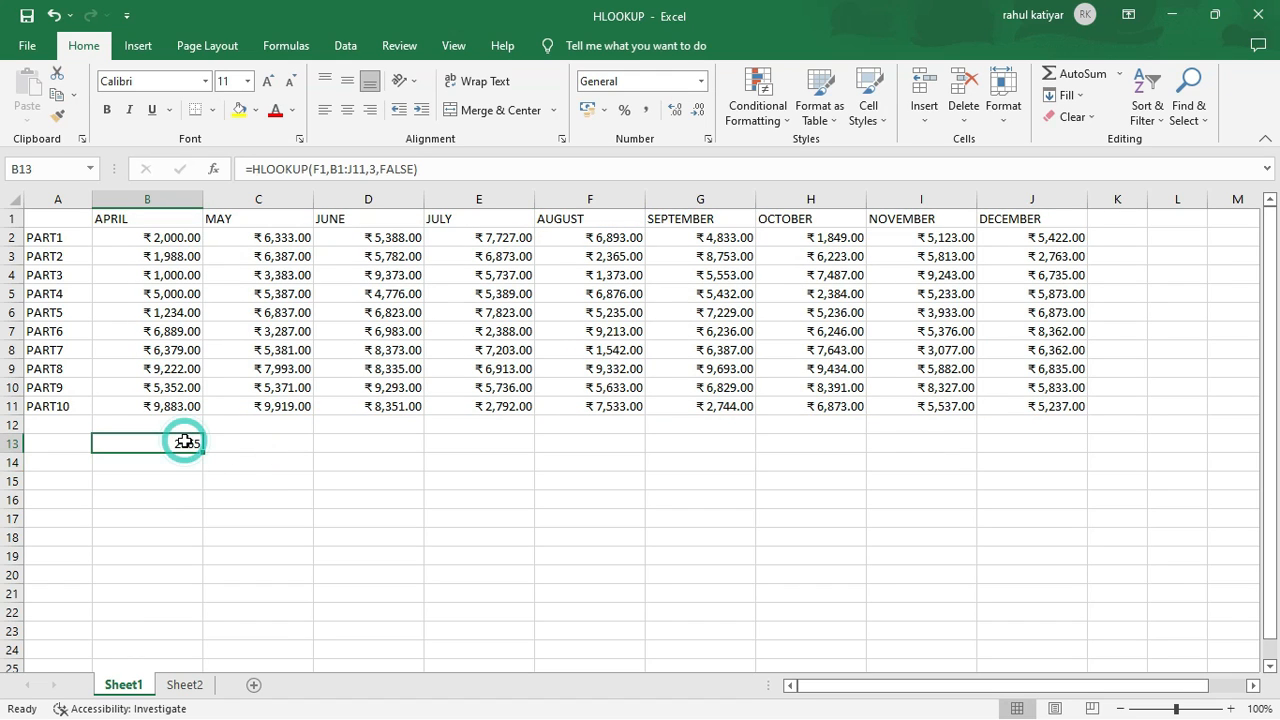
click(598, 257)
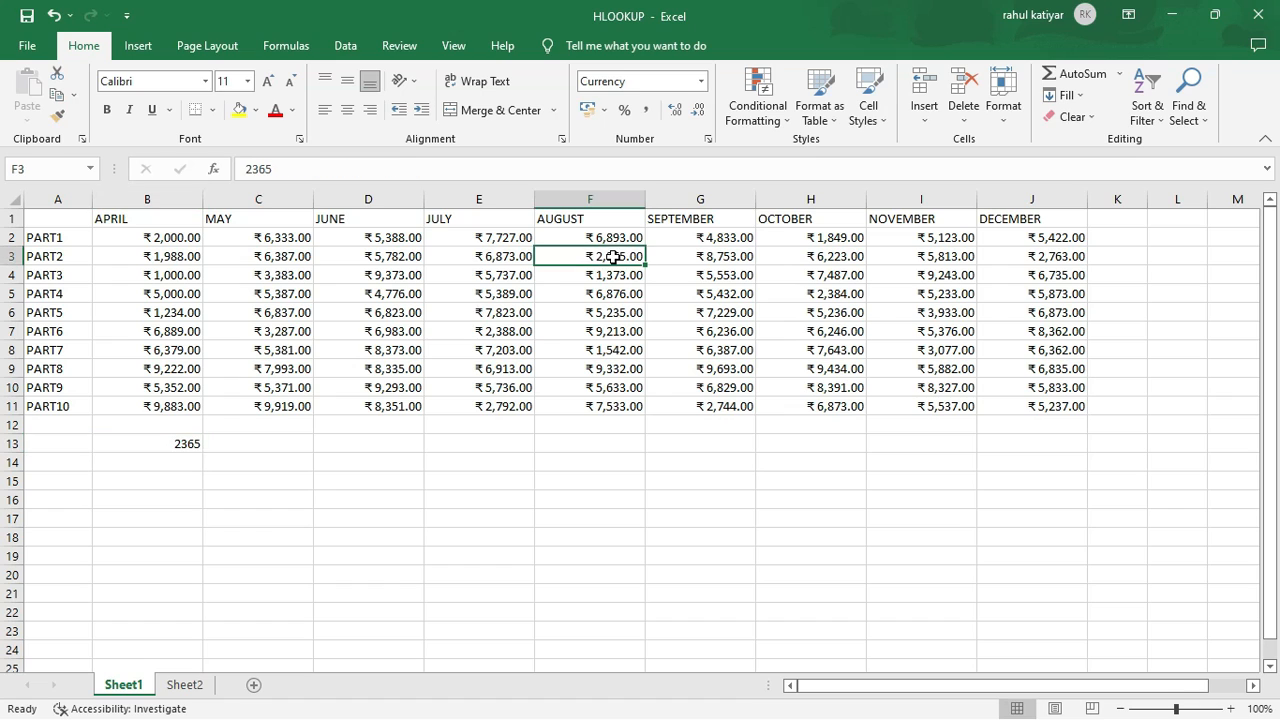
click(240, 112)
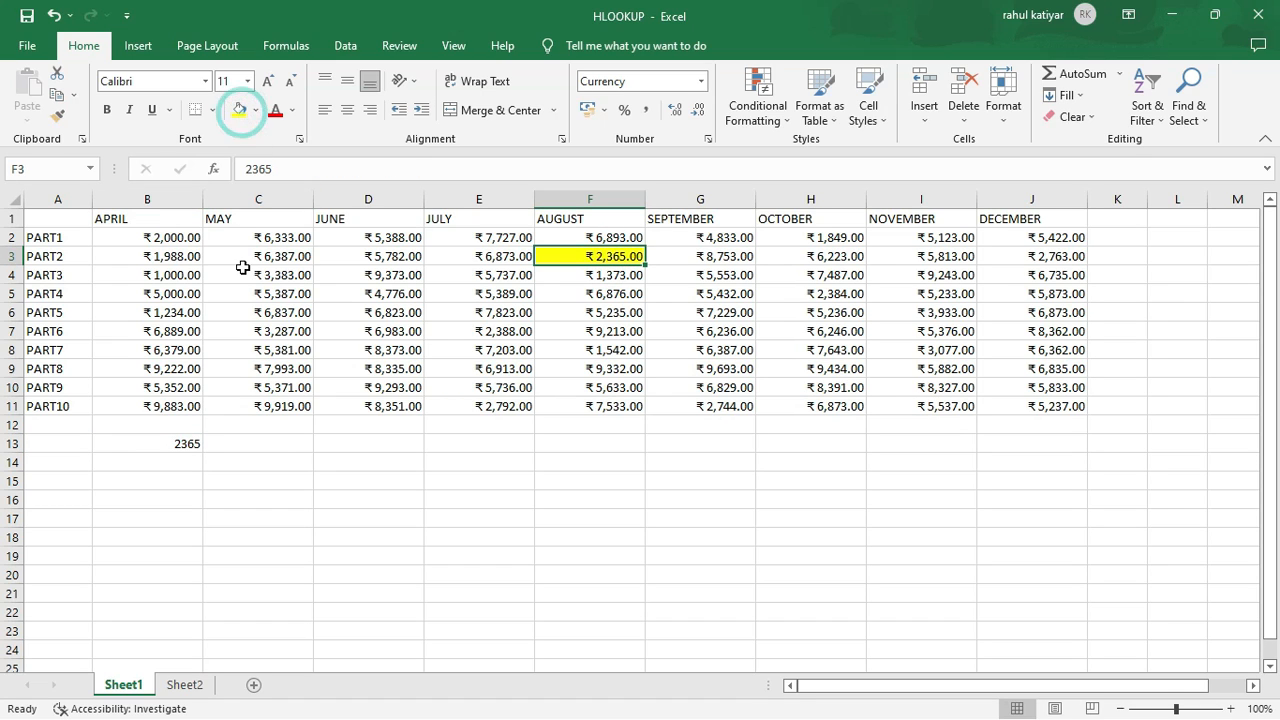
Change the row index in B13's HLOOKUP formula to 4 and compare the result with AUGUST's PART3 amount
click(175, 447)
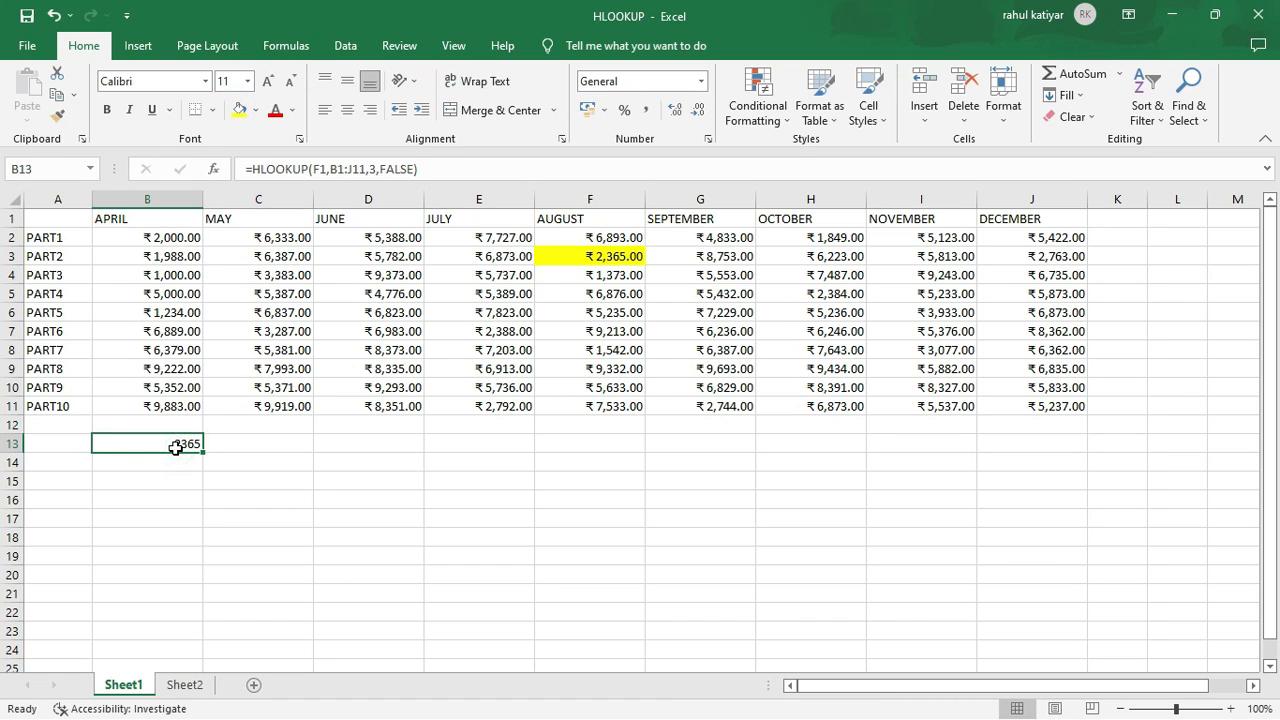
click(171, 447)
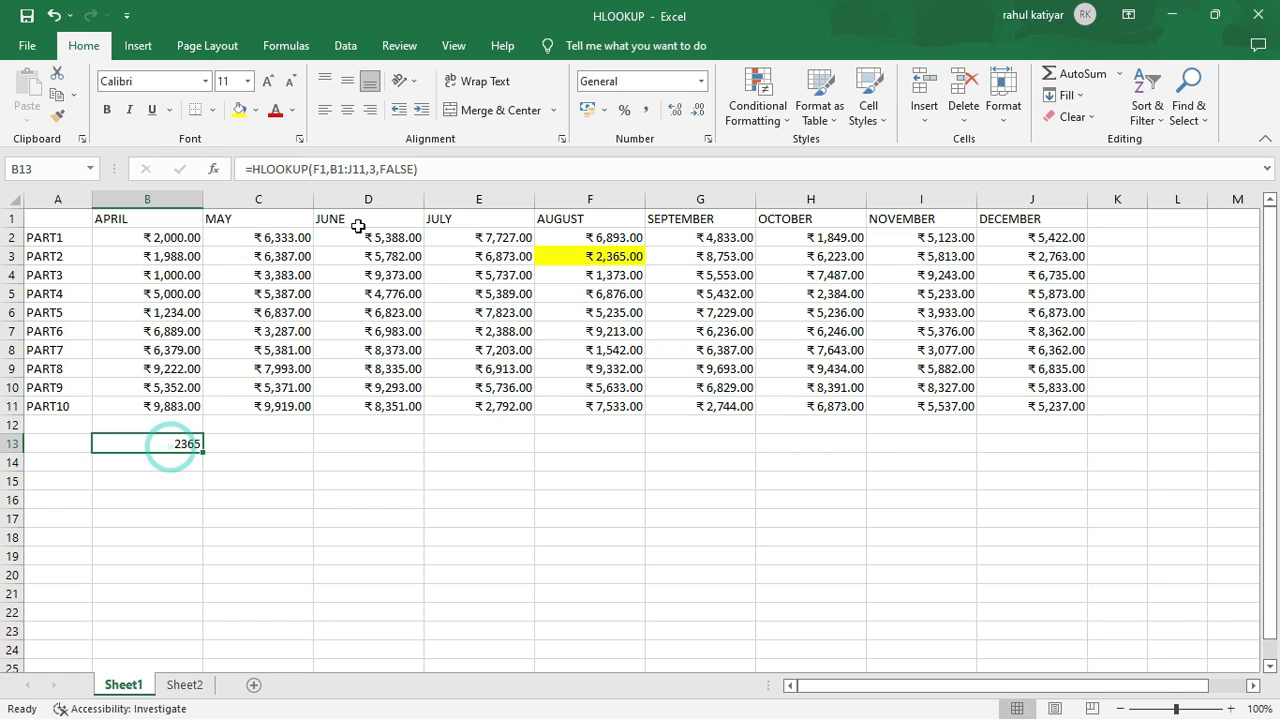
click(376, 172)
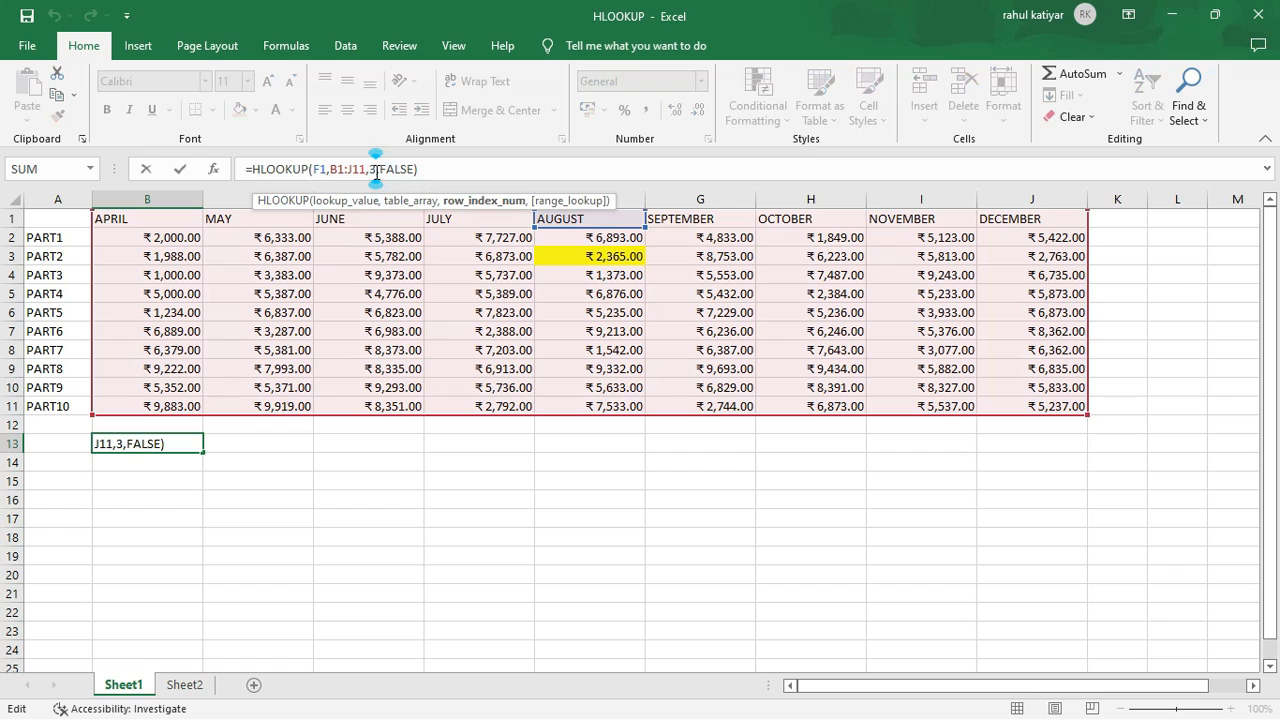
key(BackSpace)
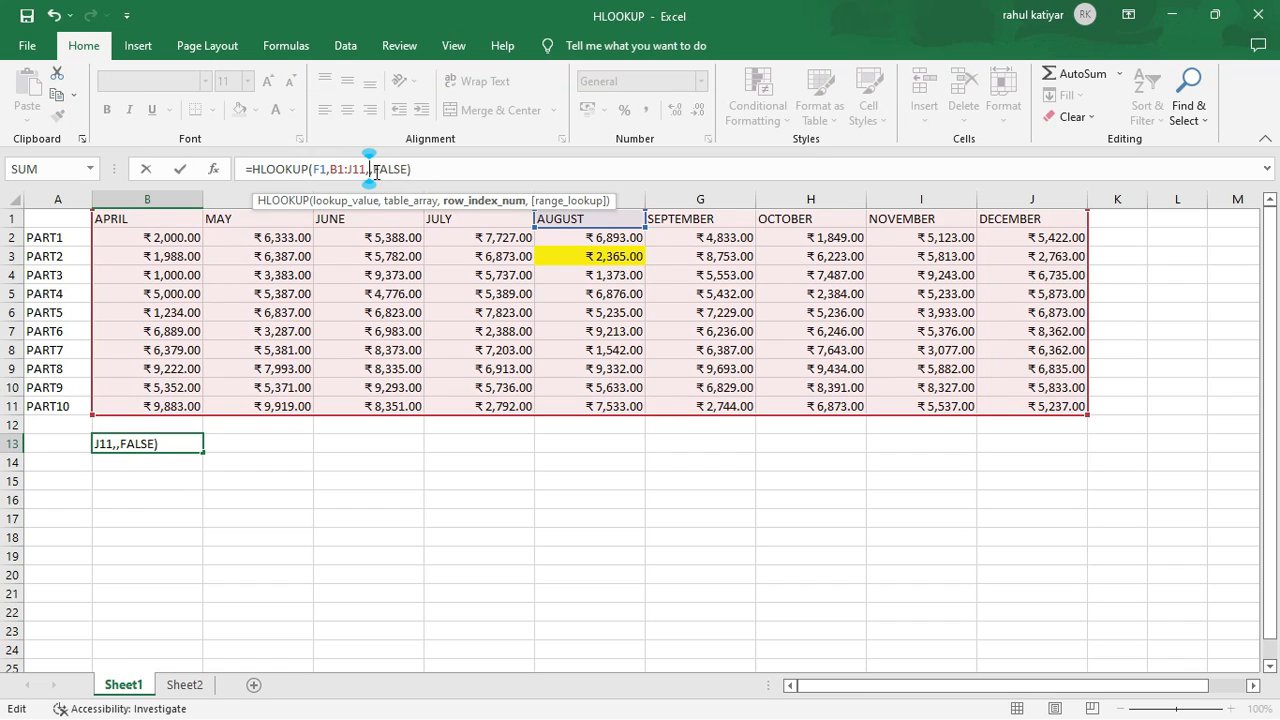
text(4)
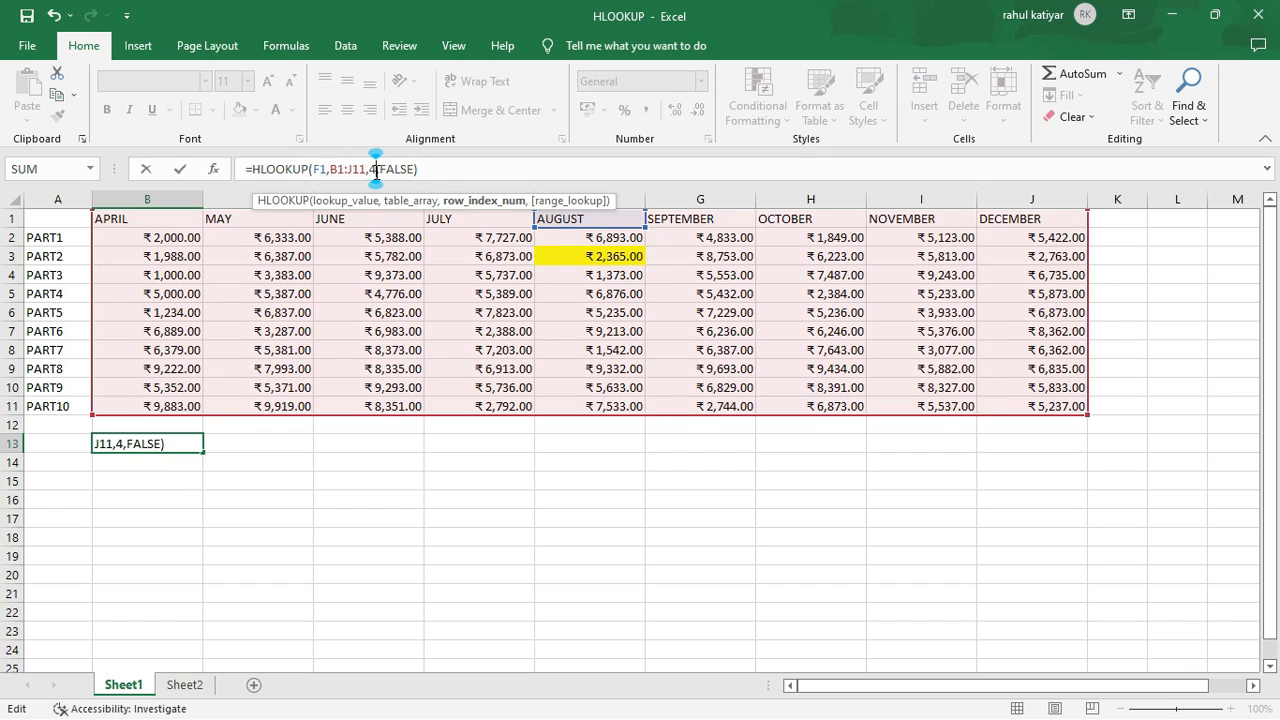
key(Return)
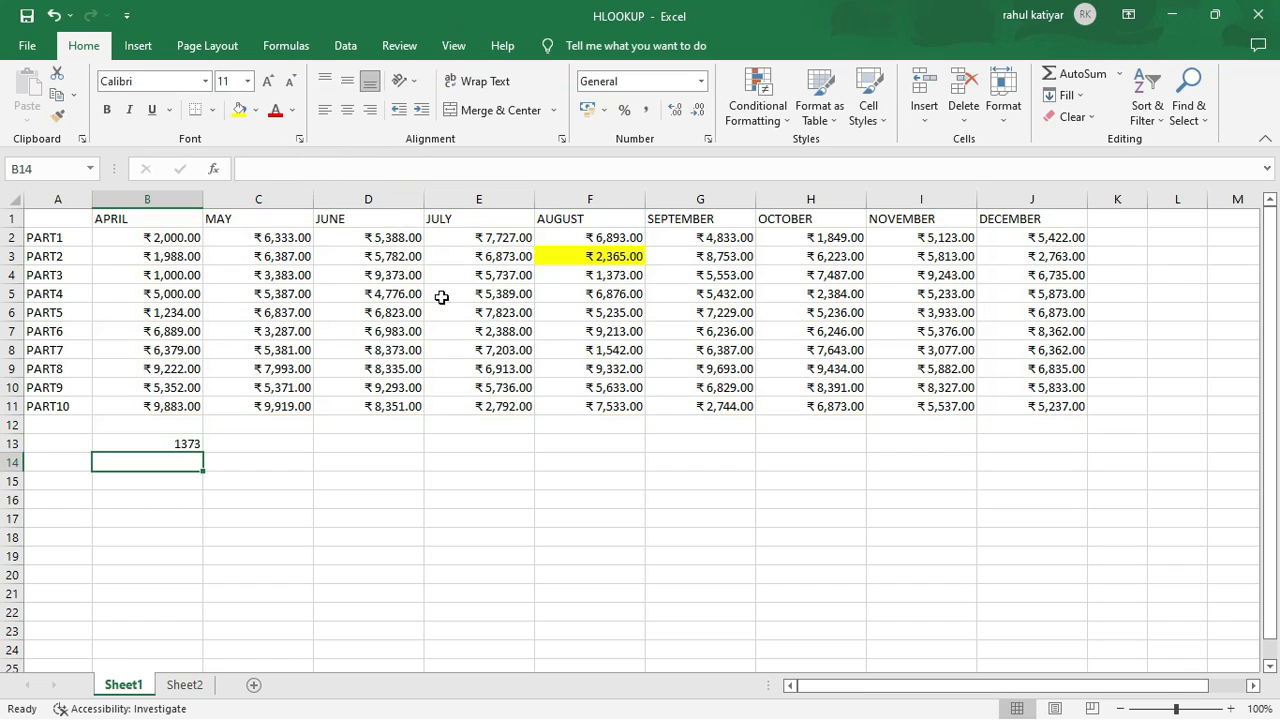
click(612, 280)
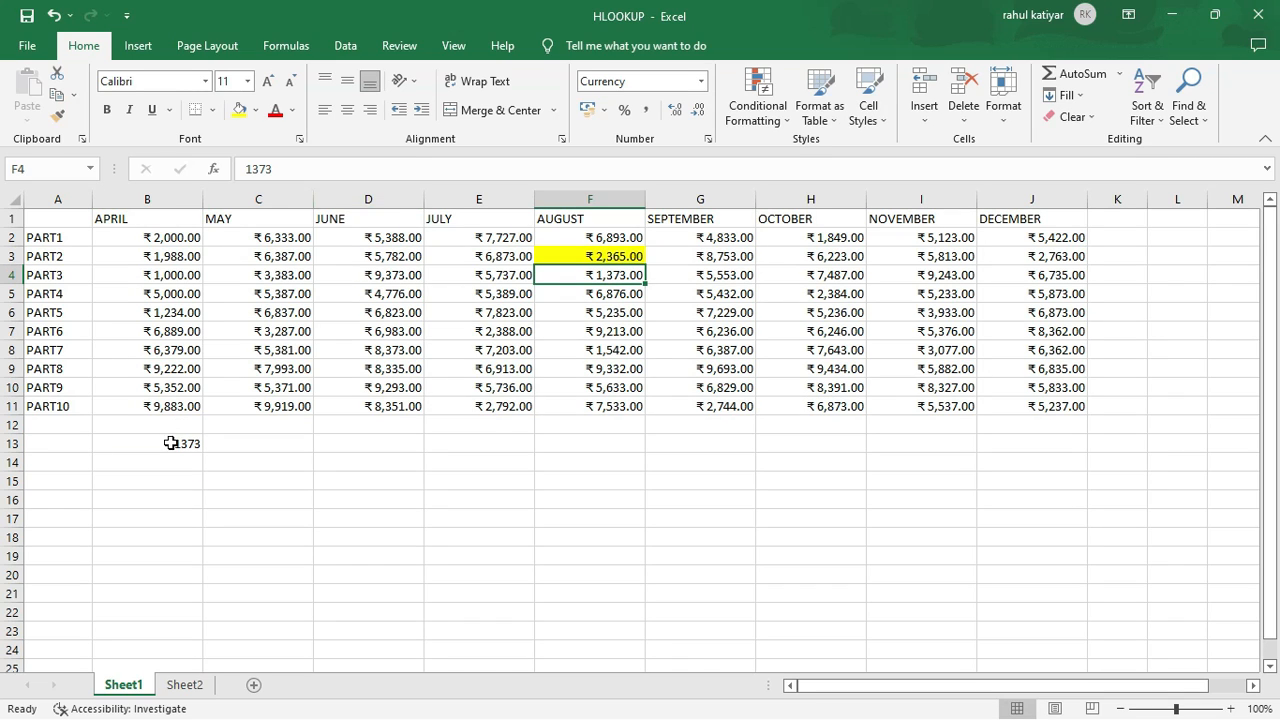
Change the lookup value in B13's HLOOKUP formula to E1 and compare the result with JULY's PART3 amount
click(63, 440)
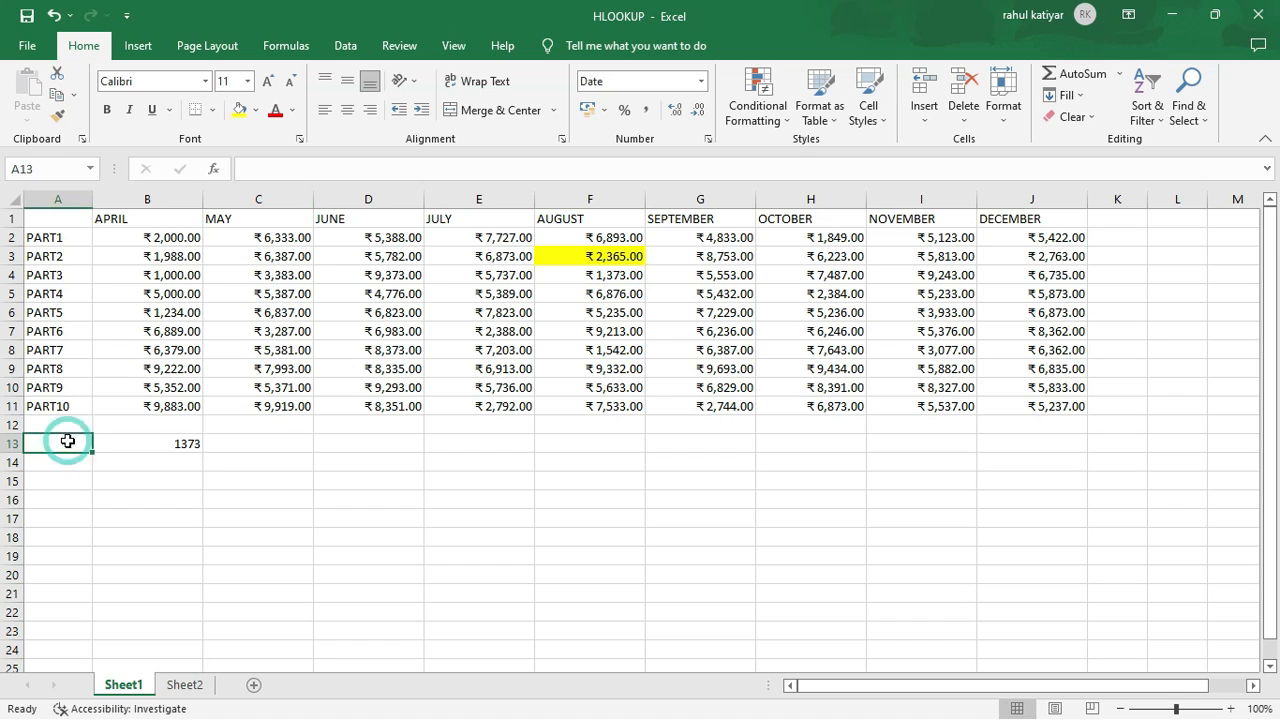
click(353, 220)
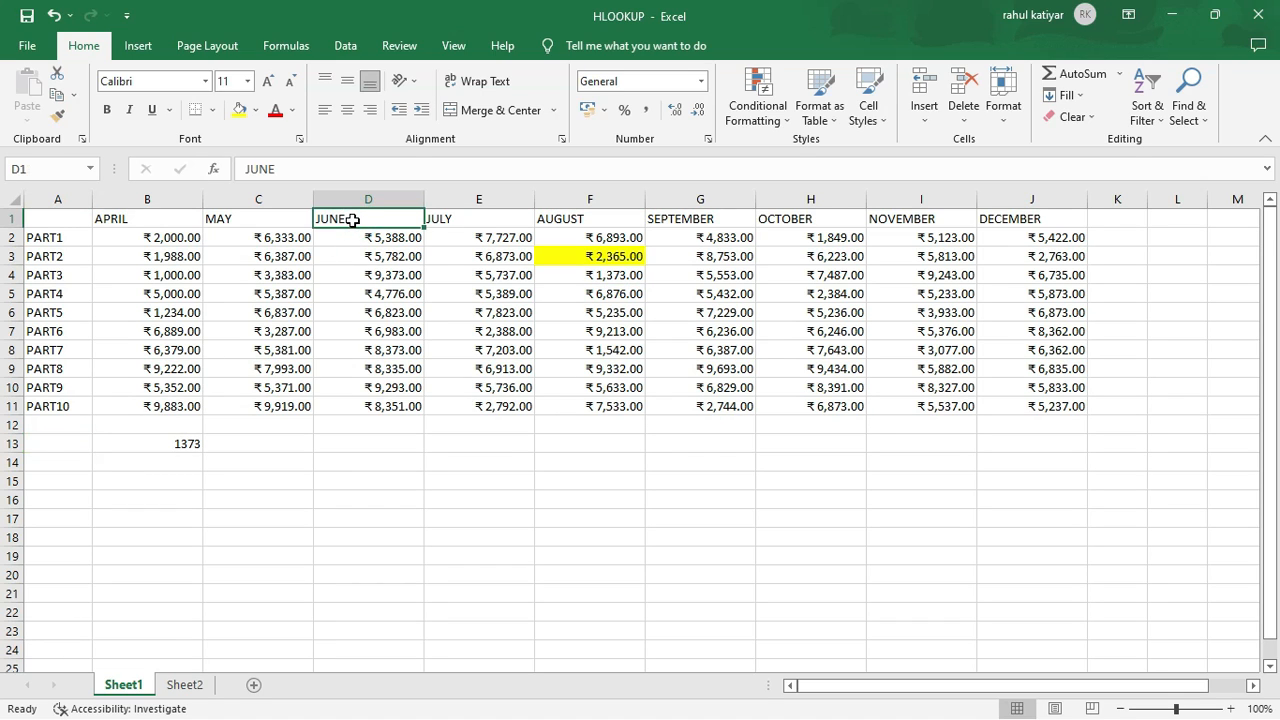
click(183, 441)
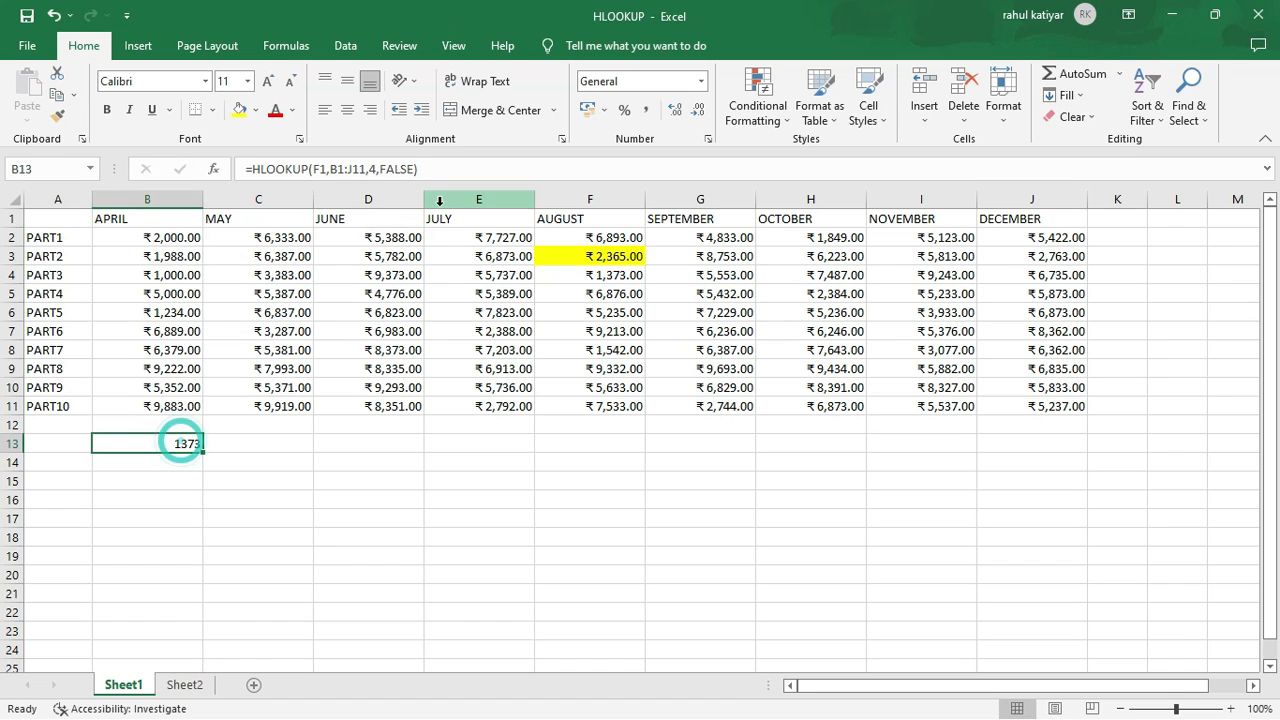
click(323, 169)
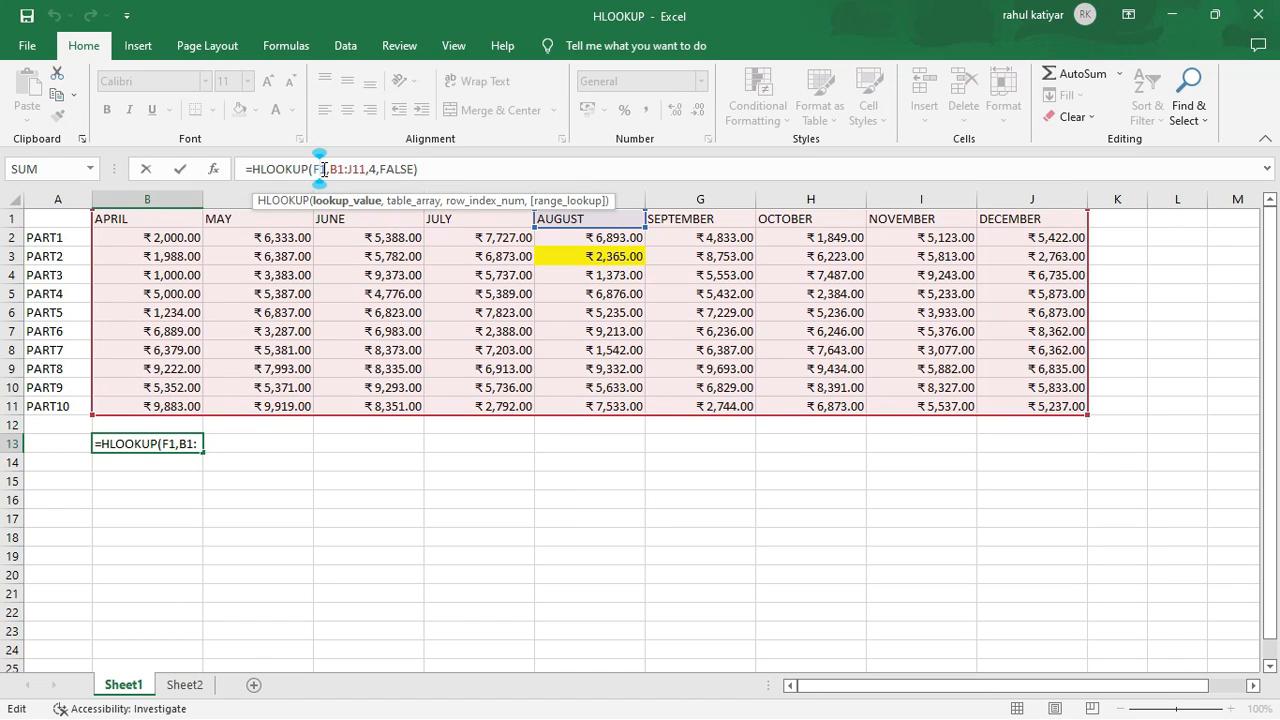
key(Escape)
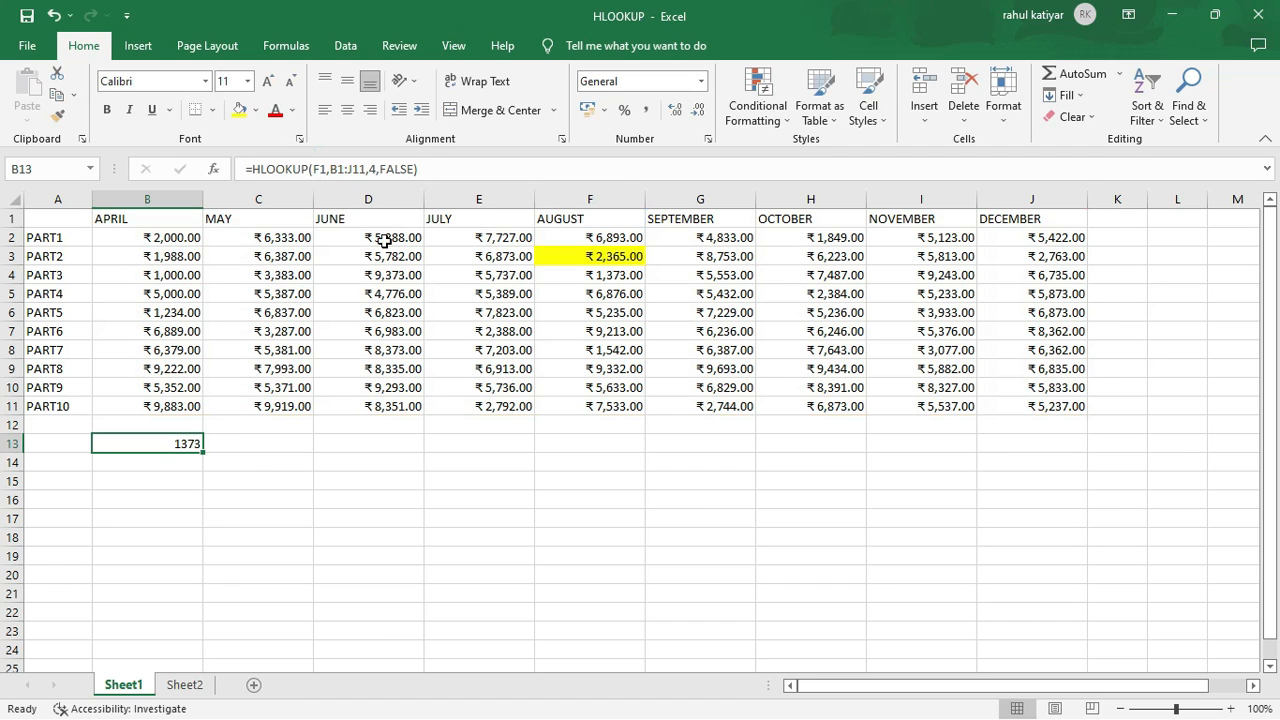
click(319, 168)
key(BackSpace)
text(e)
key(Return)
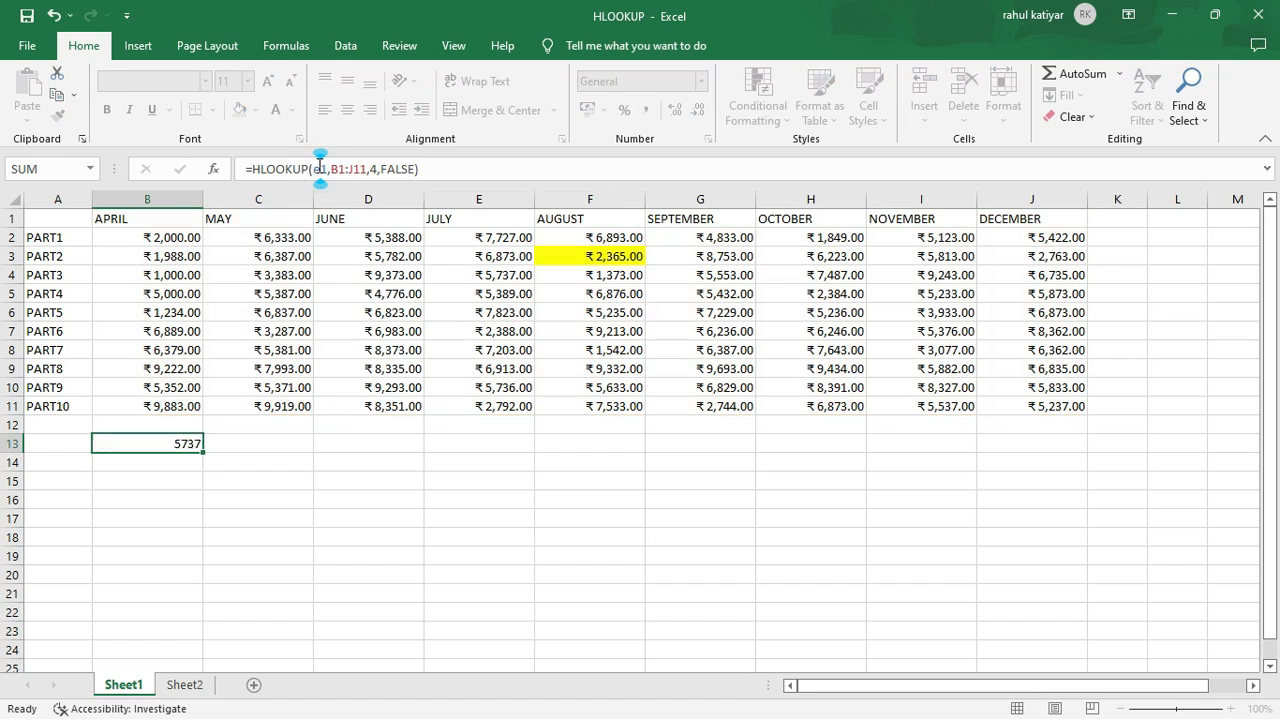
click(497, 275)
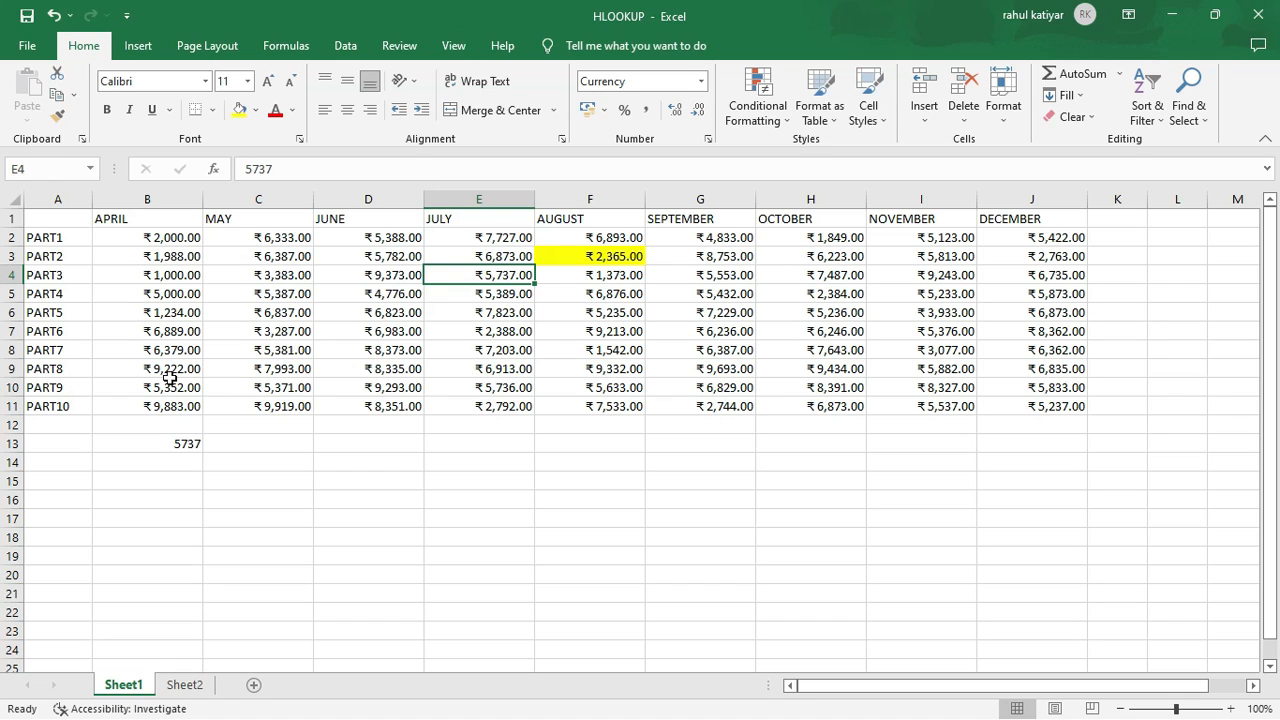
click(67, 444)
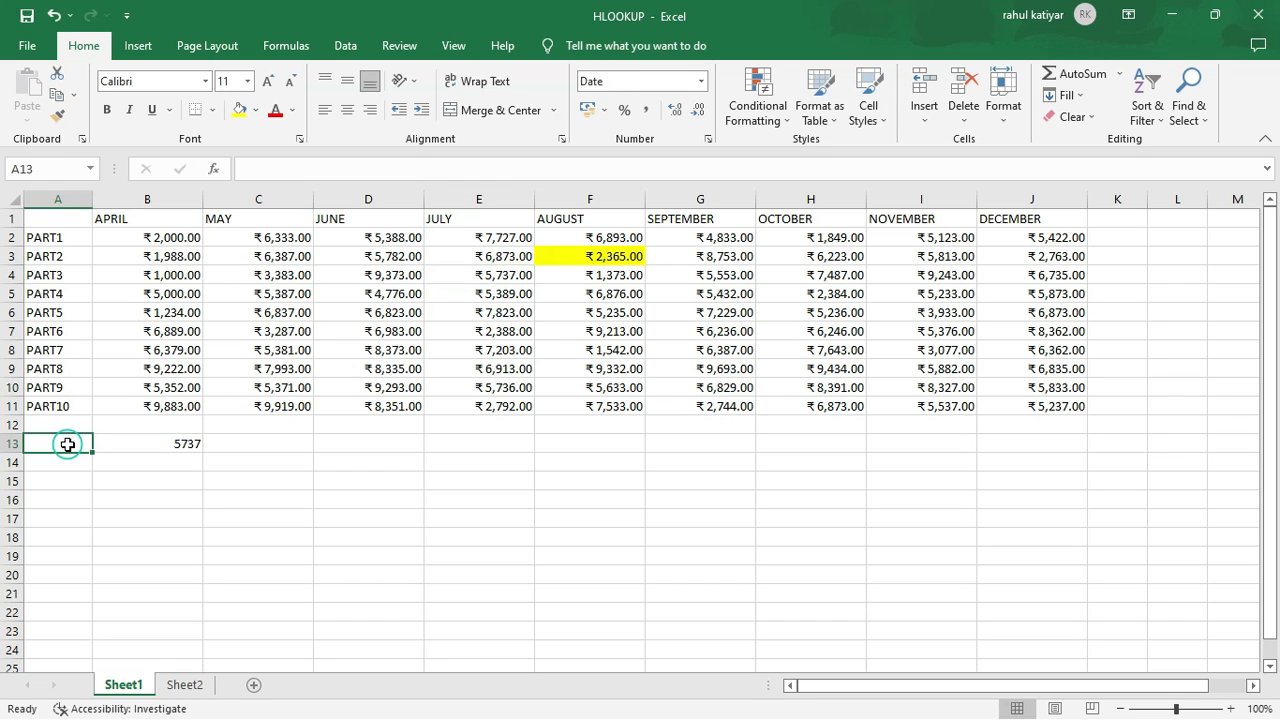
Enter APRIL in cell A13 as the lookup month
text(A)
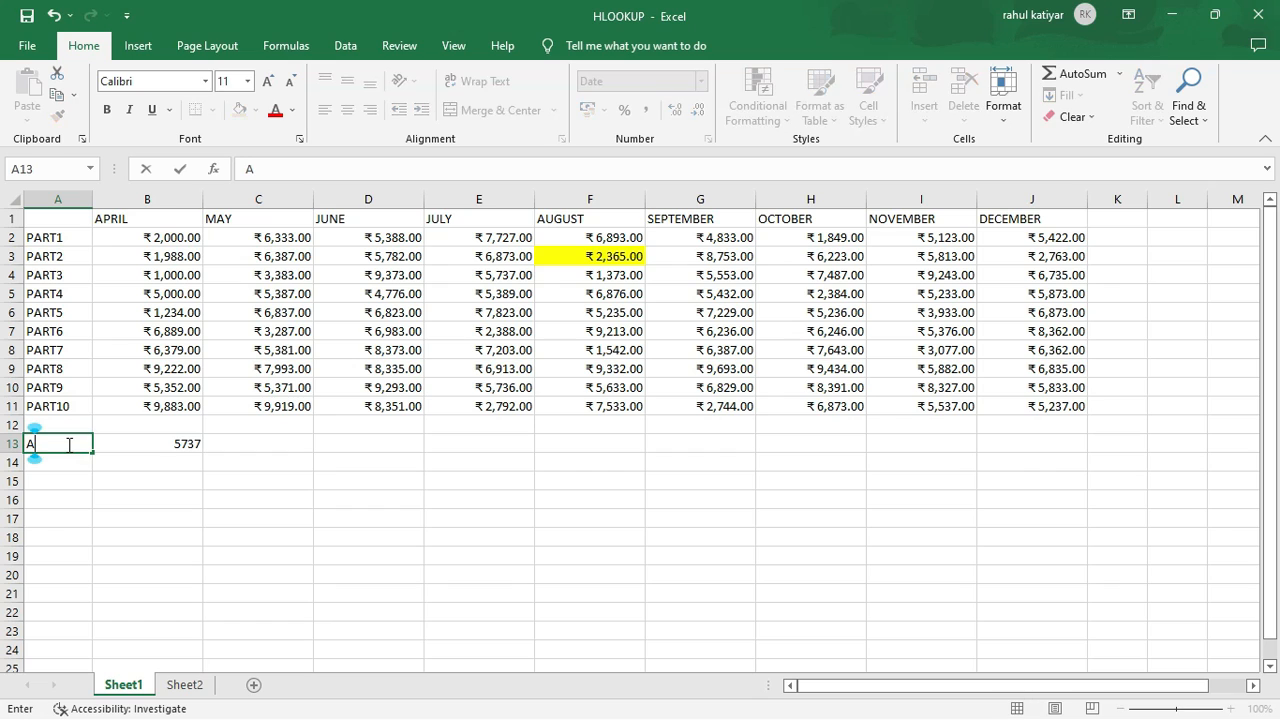
text(PRIL)
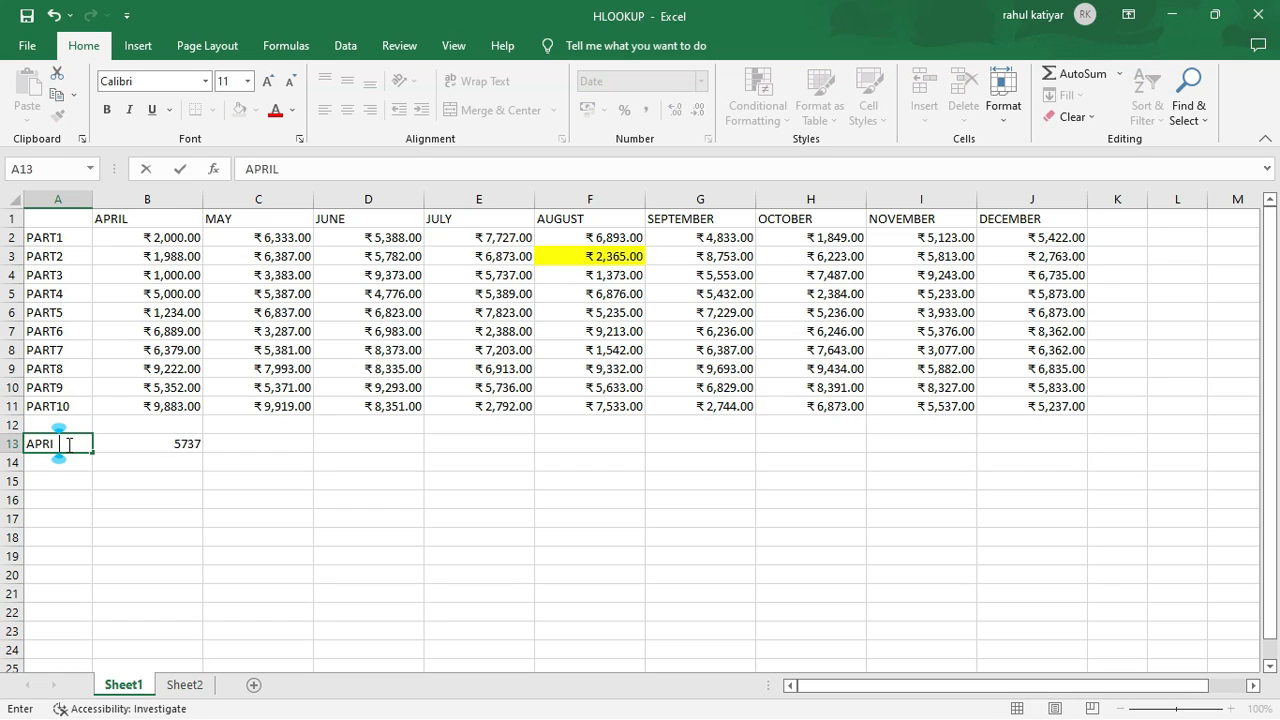
click(186, 445)
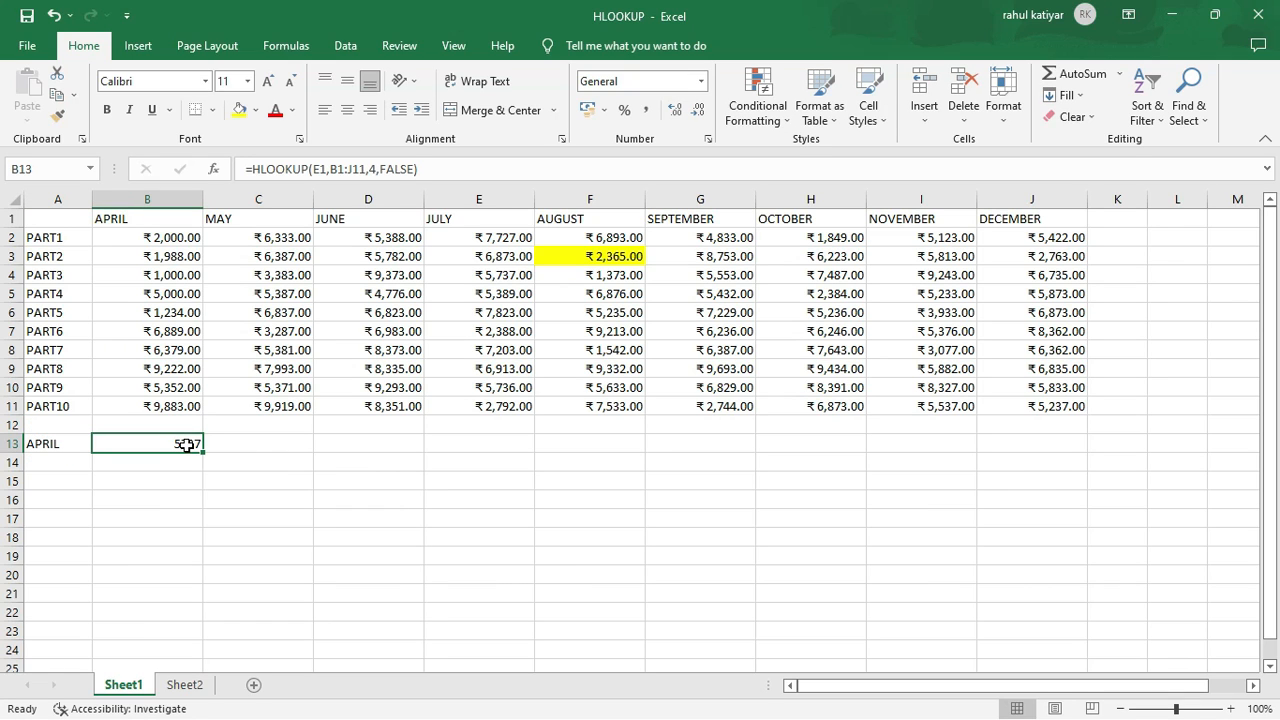
Replace the lookup value E1 in B13's HLOOKUP formula with a reference to cell A13
click(324, 169)
key(BackSpace)
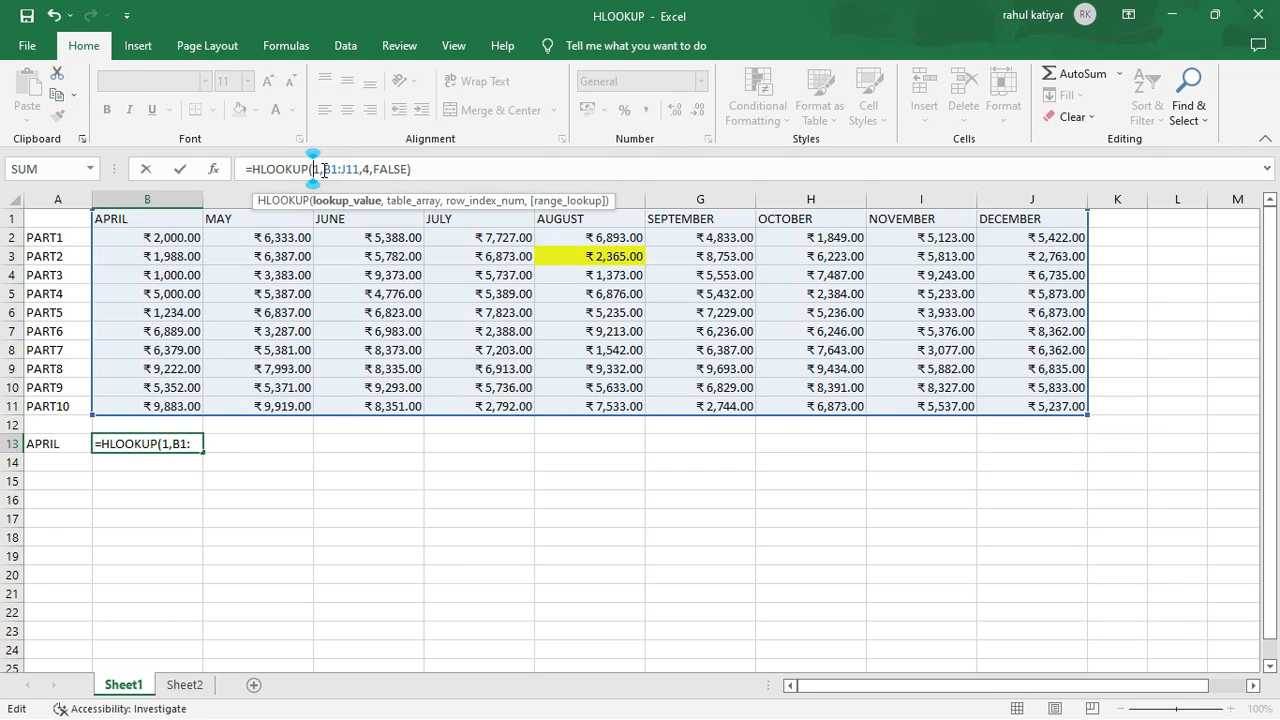
key(BackSpace)
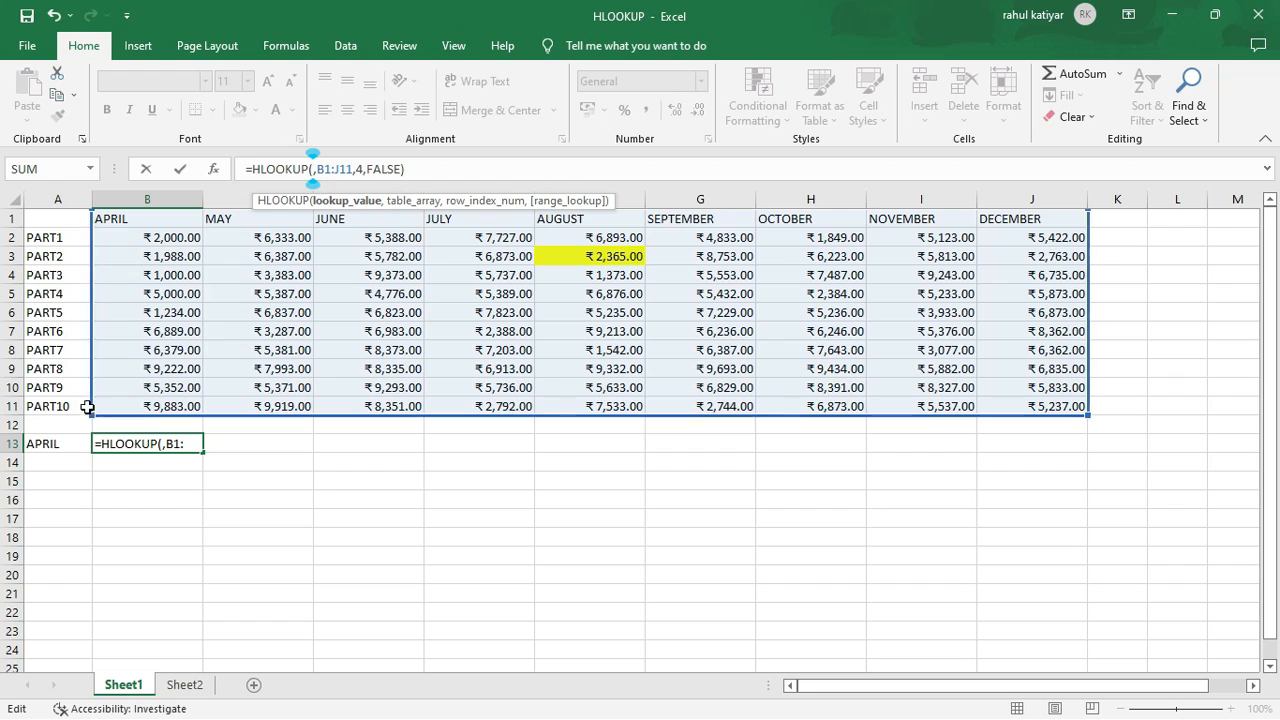
click(57, 443)
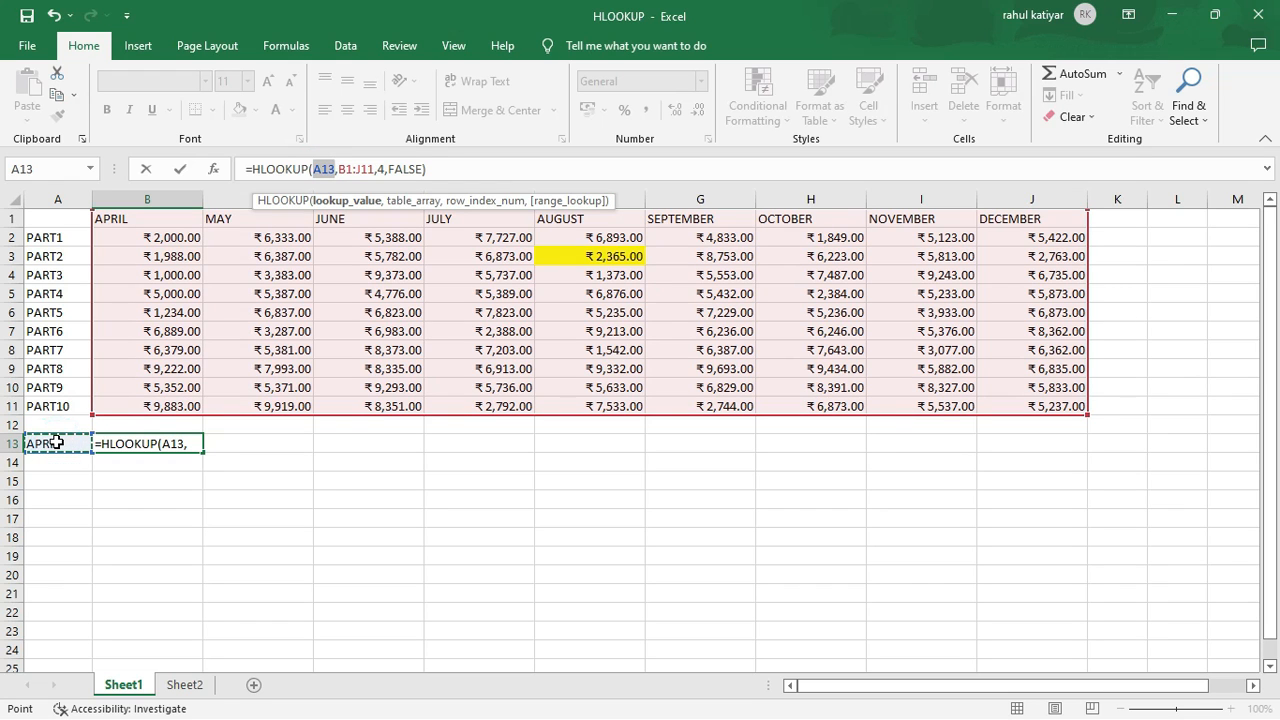
key(Return)
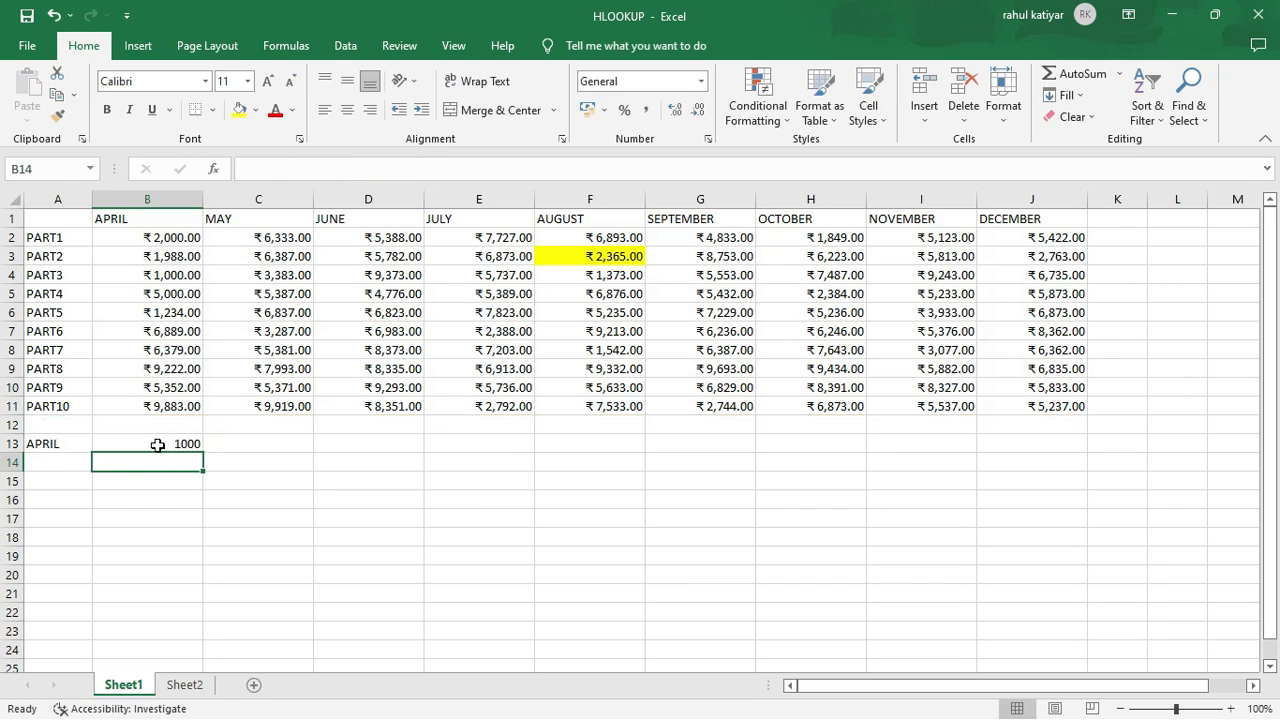
Dismiss the OneDrive deleted-files reminder and compare B13's result with APRIL's PART3 amount in B4
click(498, 456)
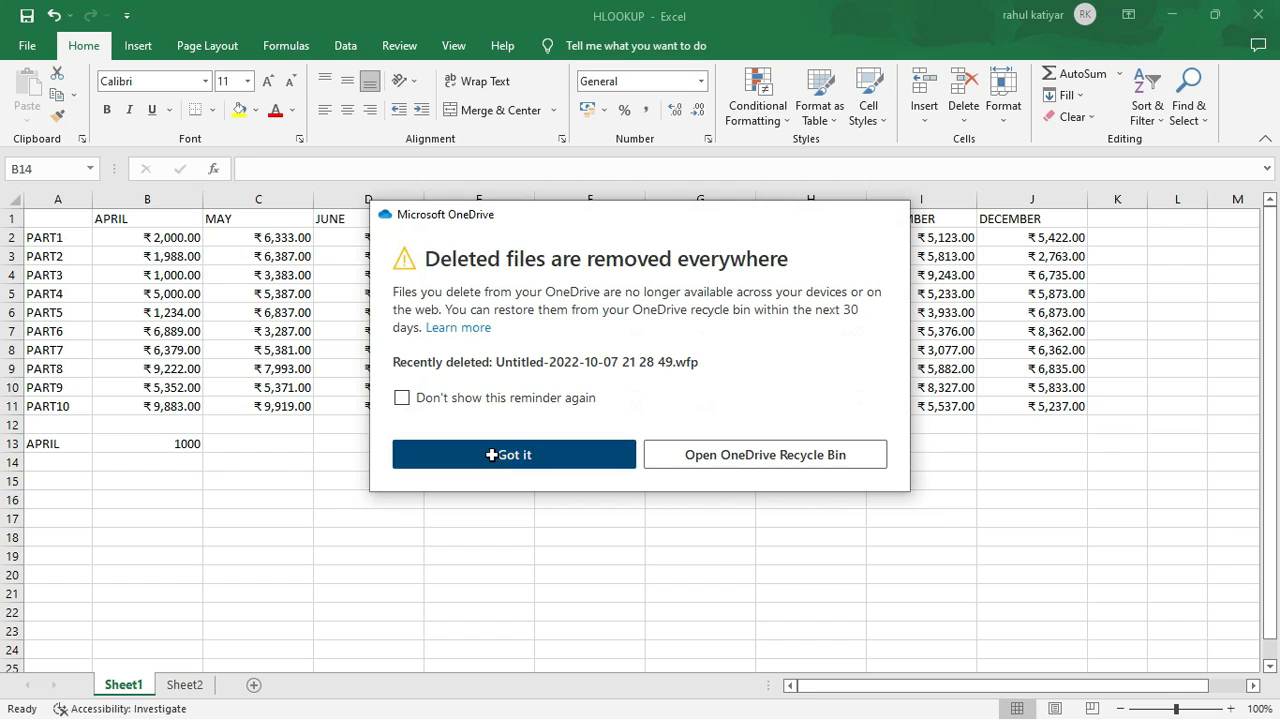
click(184, 444)
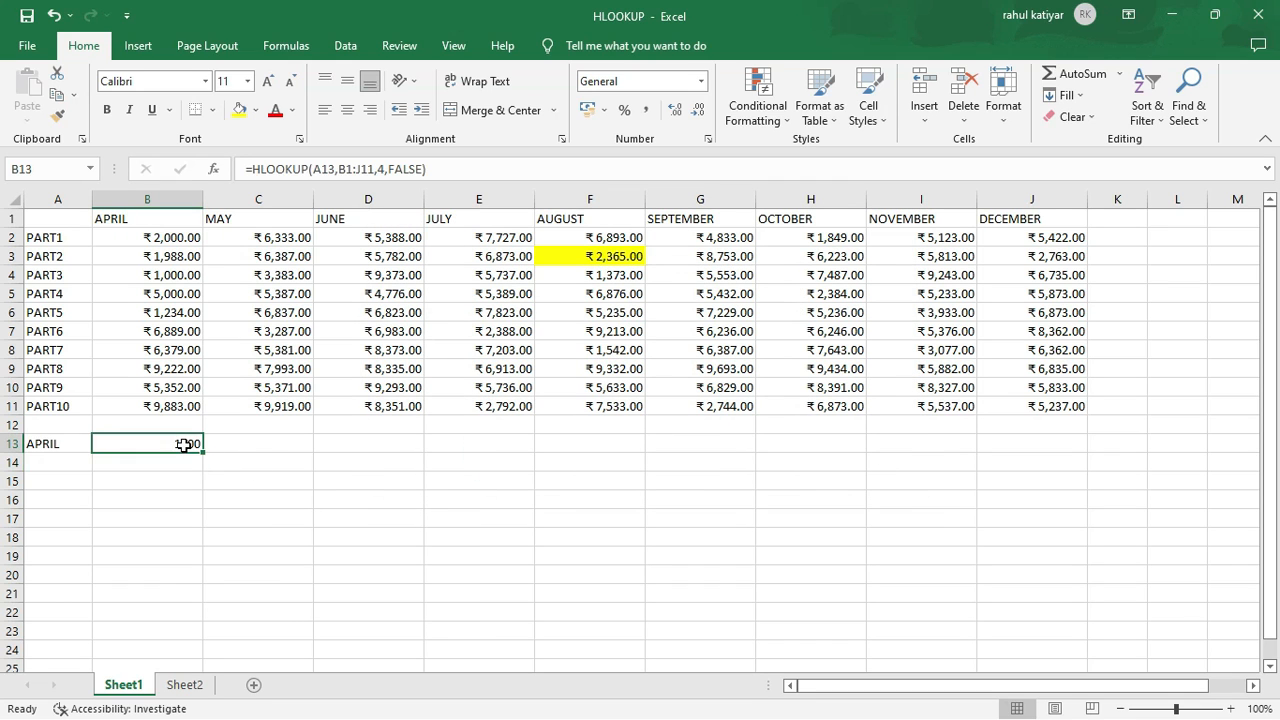
click(151, 279)
click(150, 443)
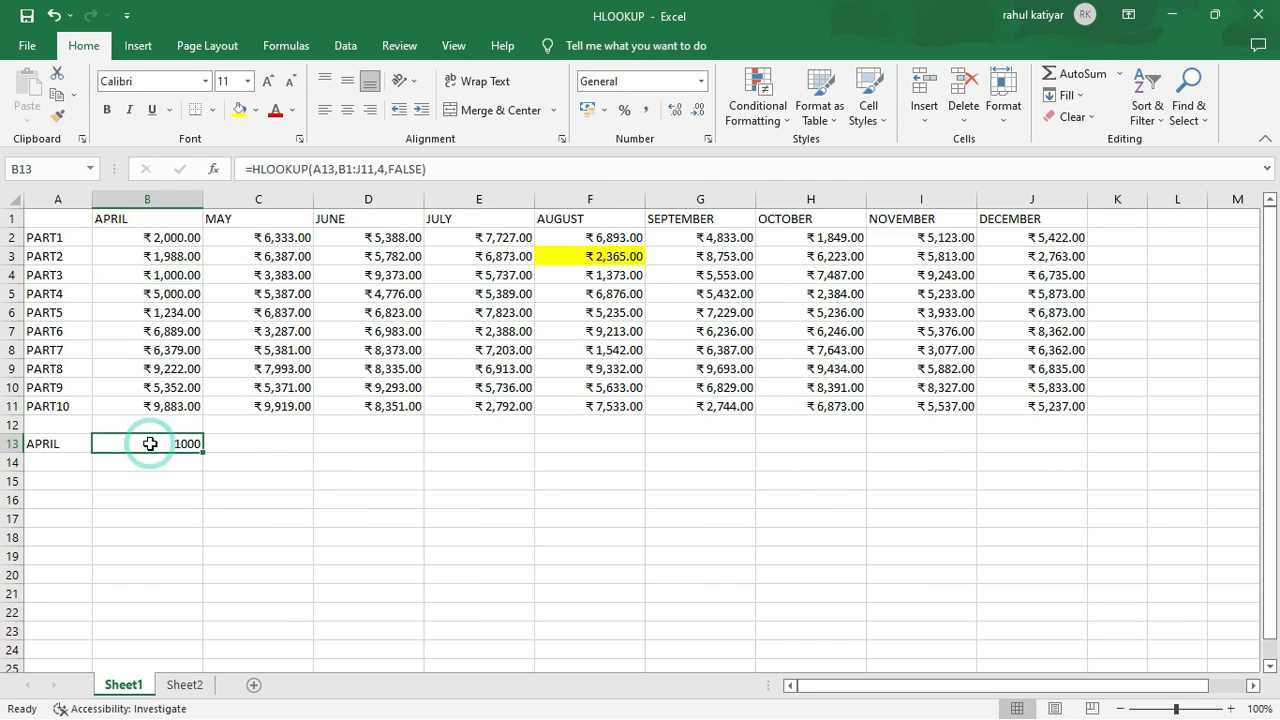
Change the lookup month in A13 to MAY and compare the result with MAY's PART3 amount in C4
click(55, 444)
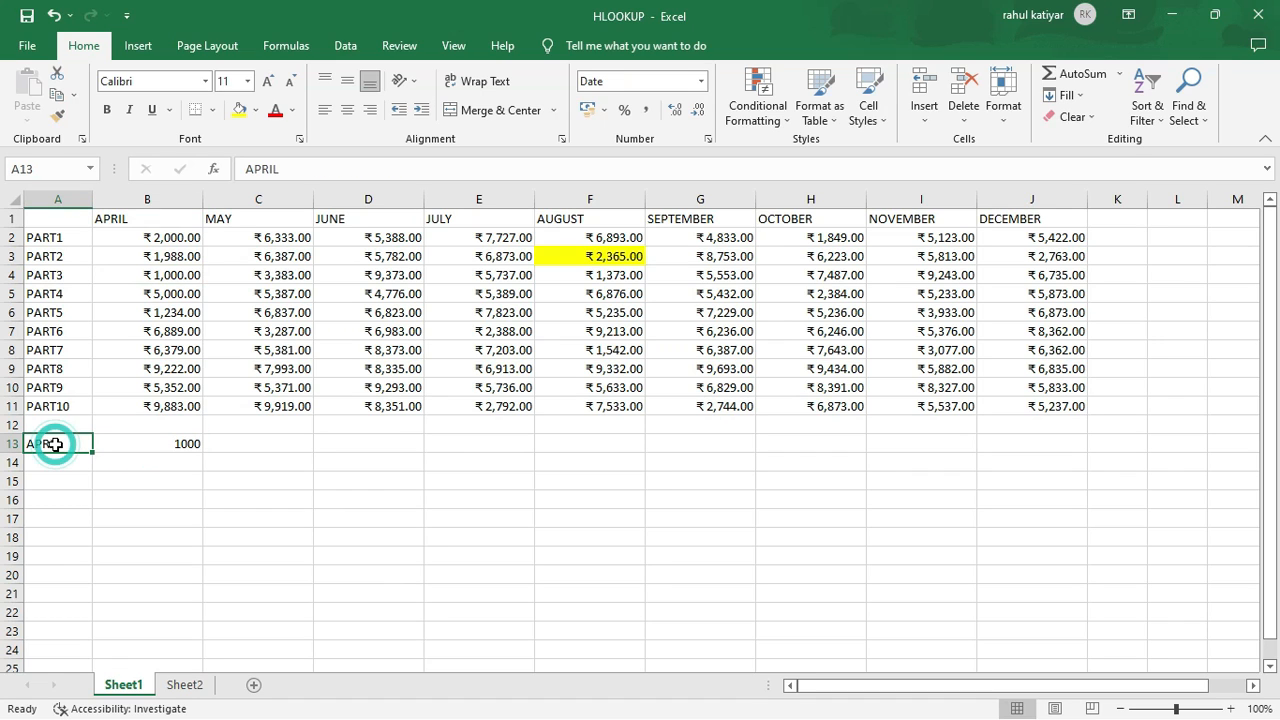
text(MAY)
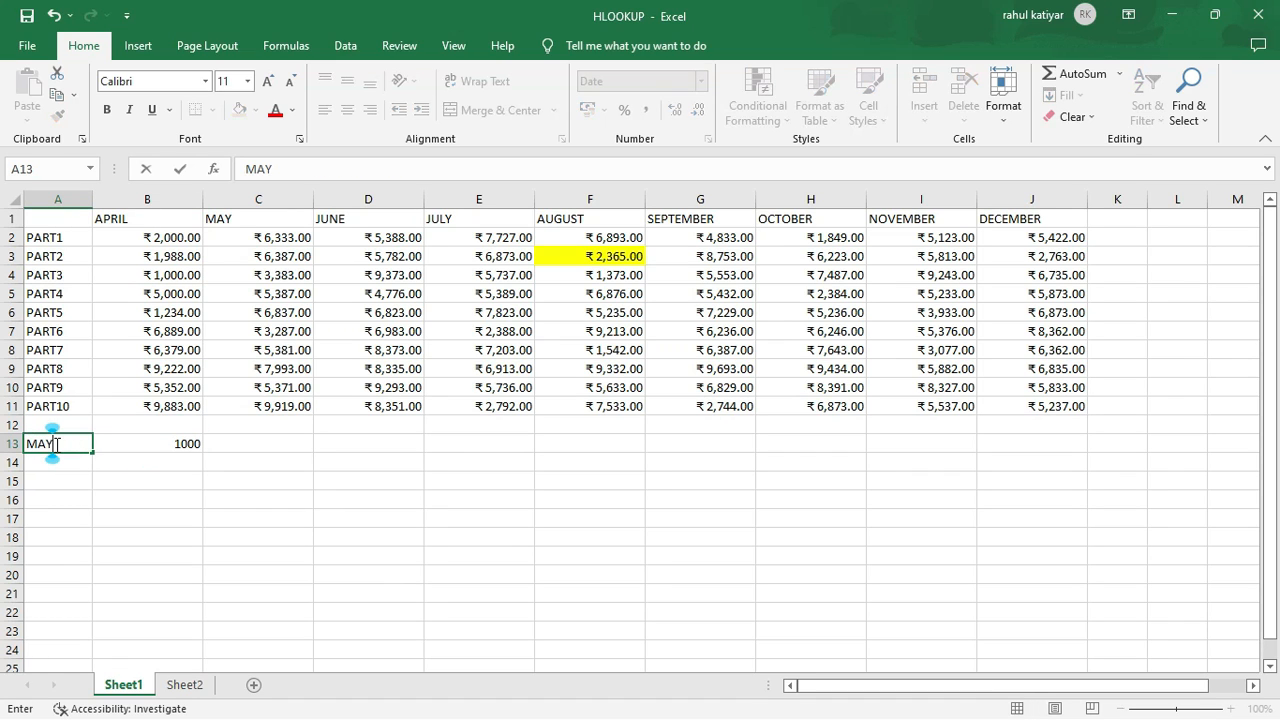
key(Return)
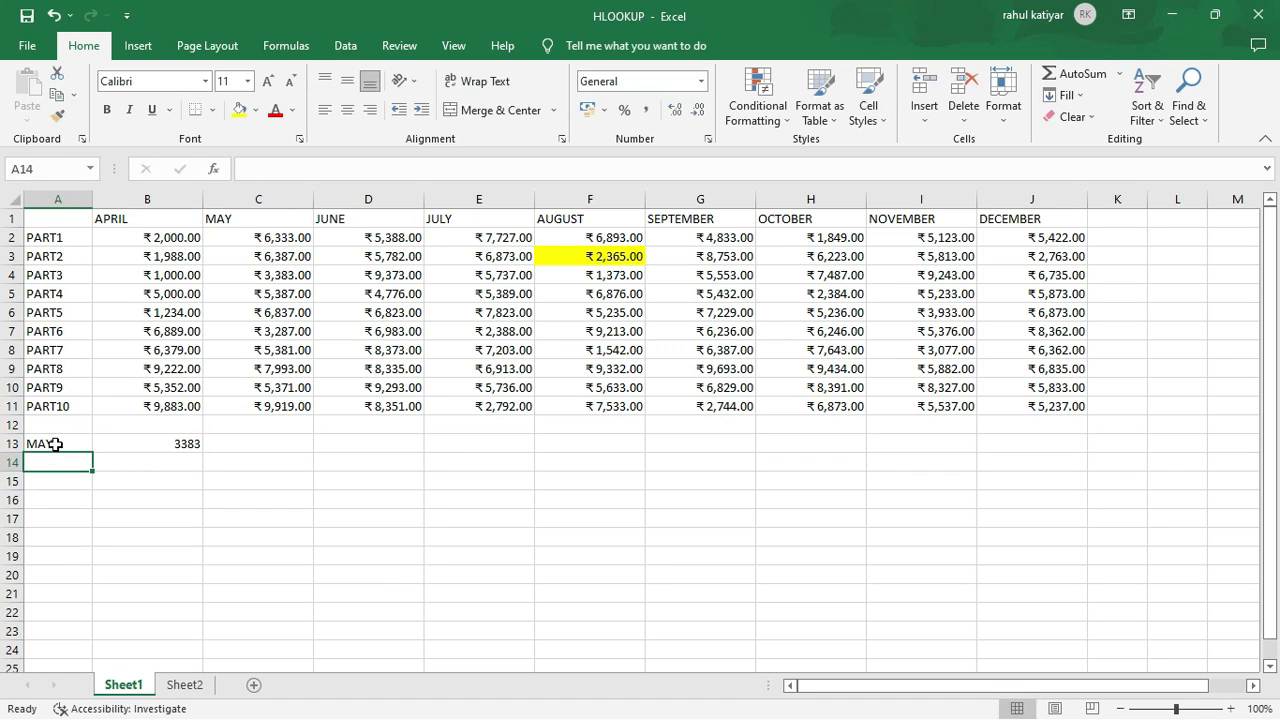
click(274, 275)
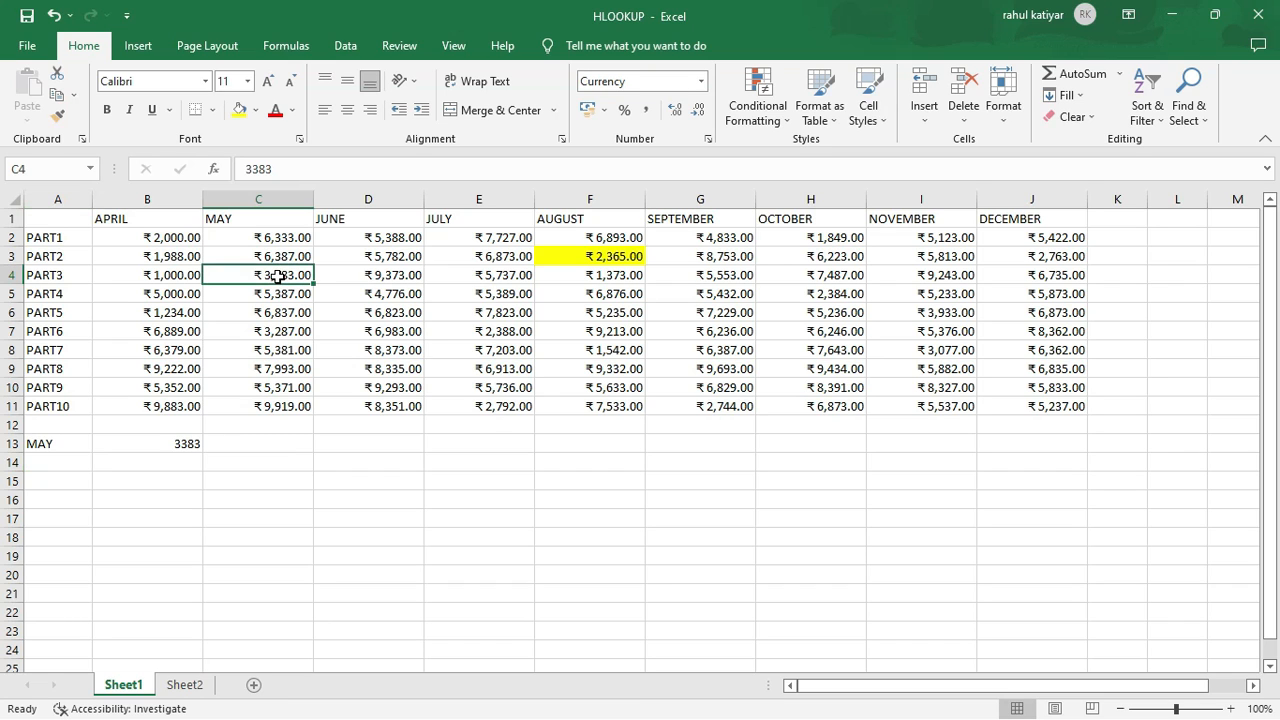
Change the lookup month in A13 to JULY and compare the result with JULY's PART3 amount in E4
click(63, 443)
text(JU)
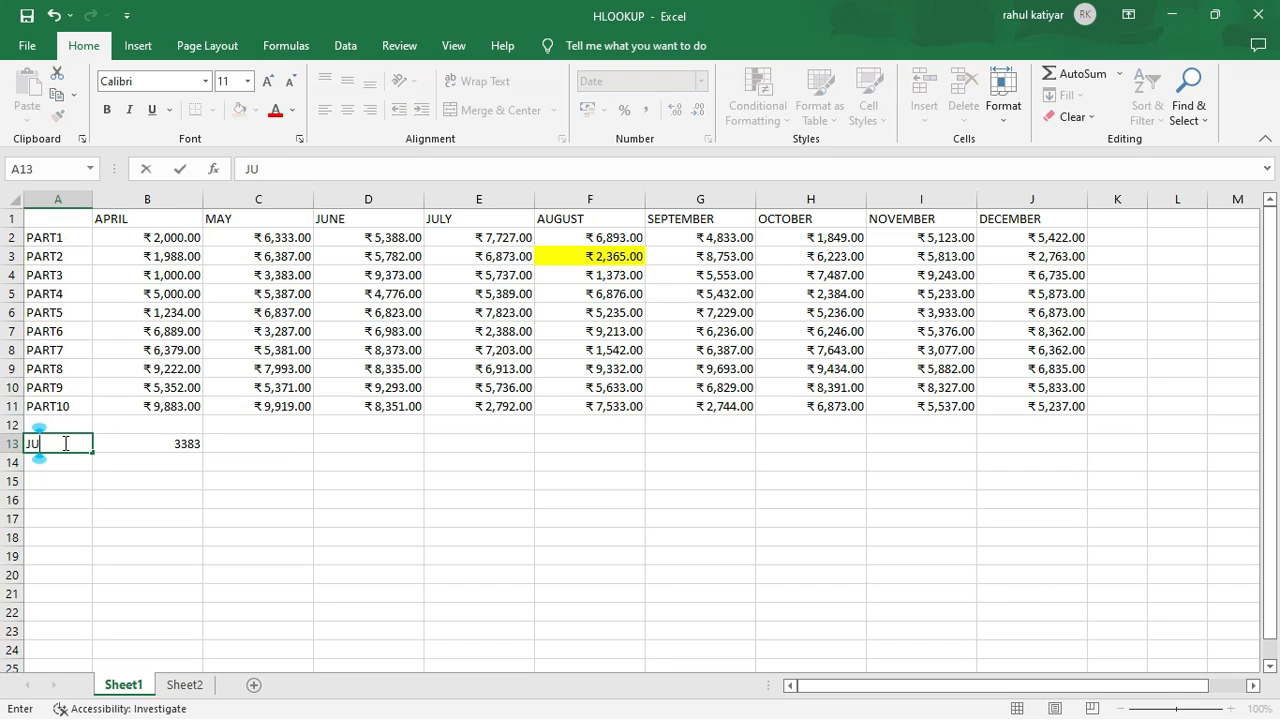
text(LY)
key(Return)
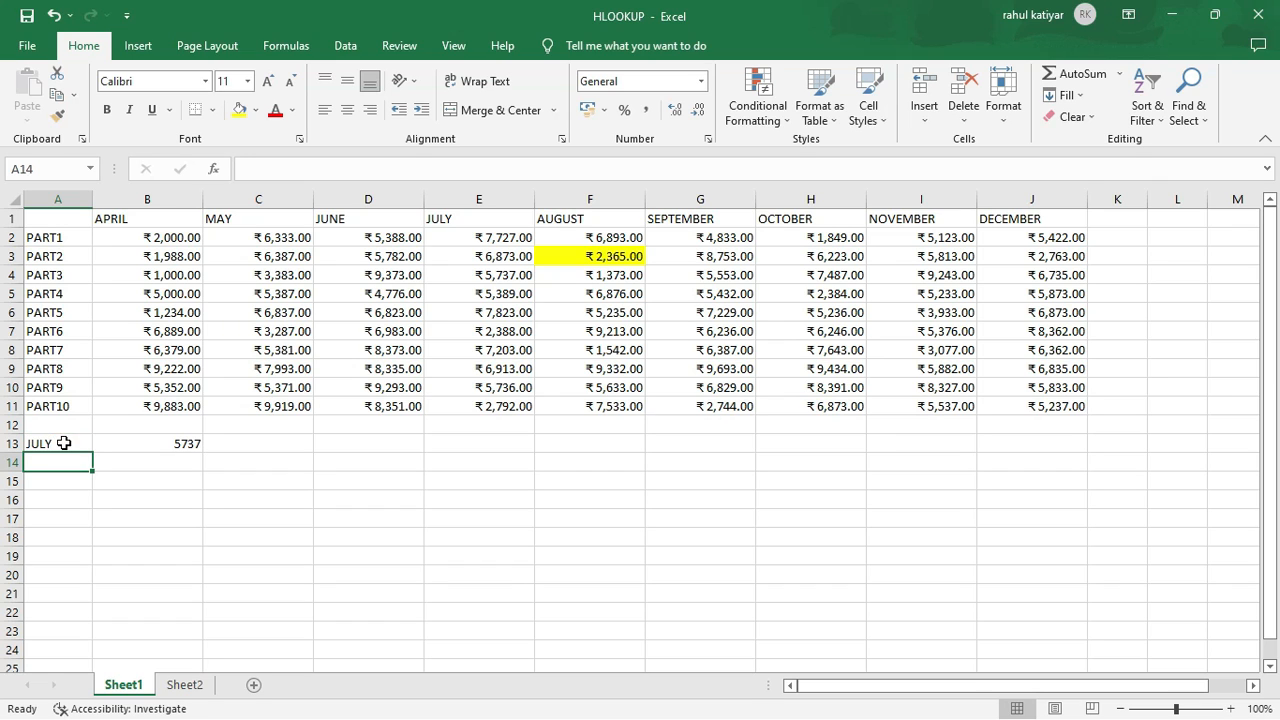
click(515, 275)
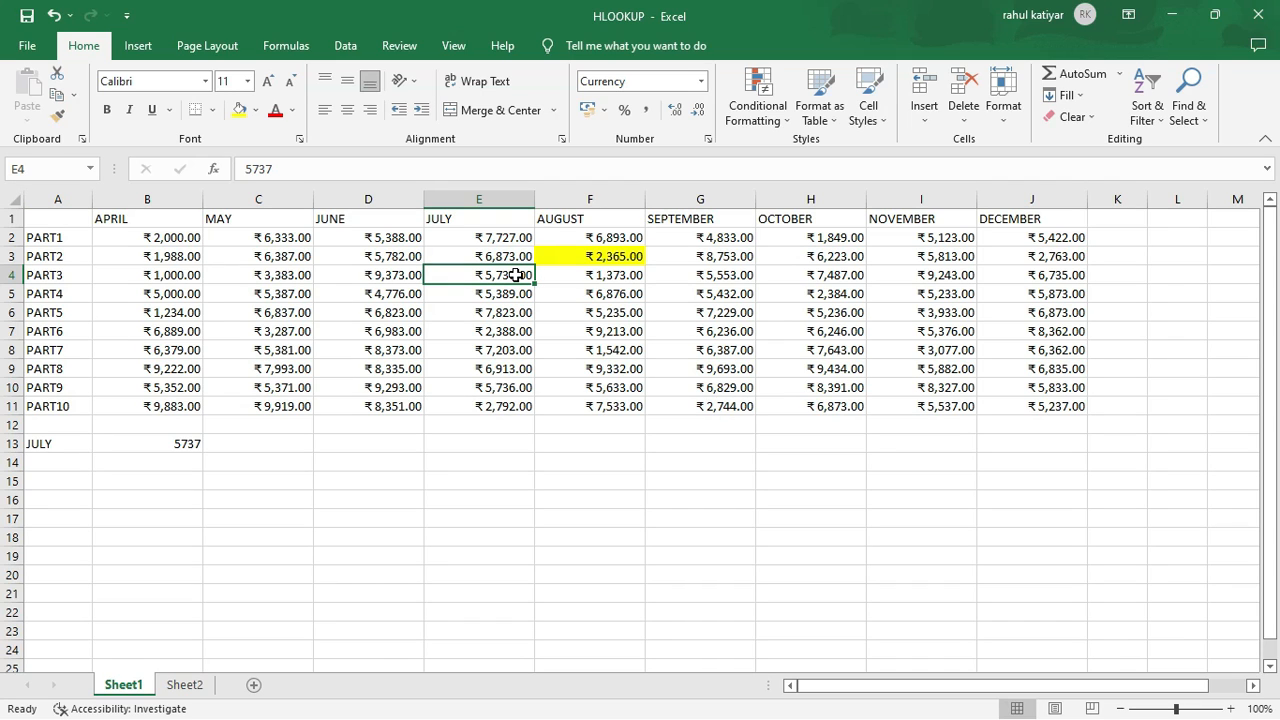
click(55, 447)
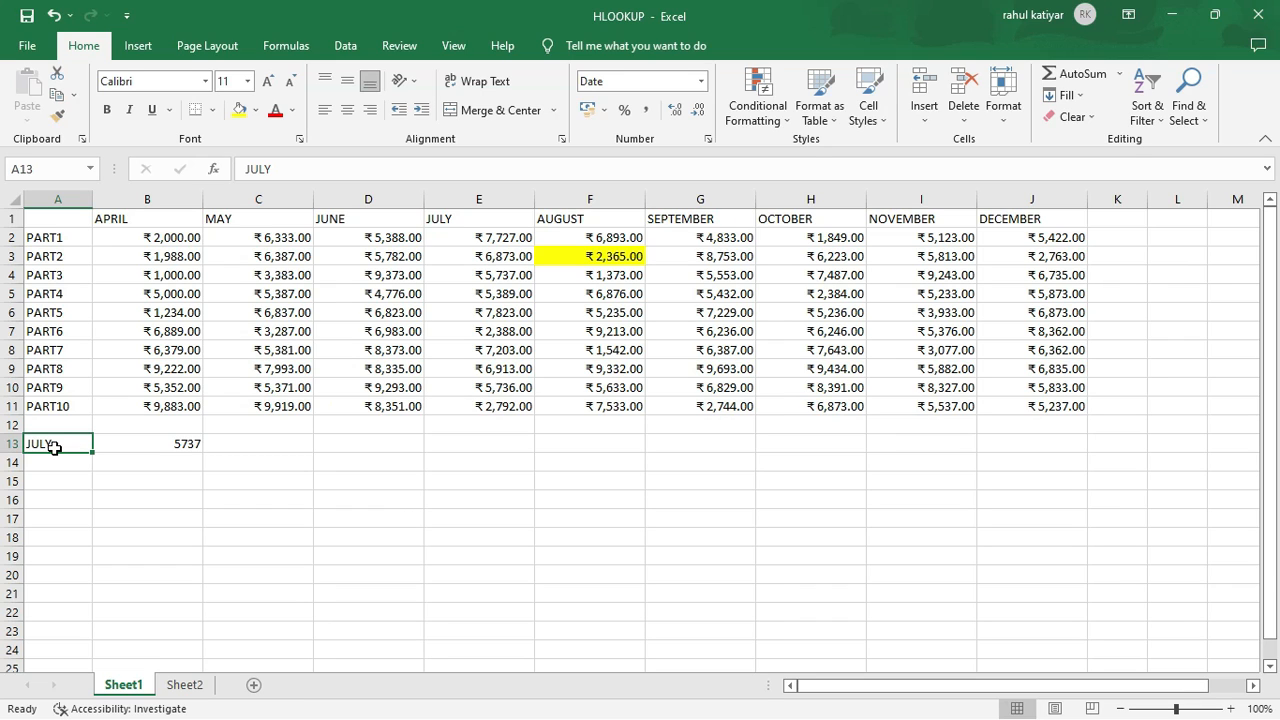
click(168, 448)
click(62, 447)
click(62, 447)
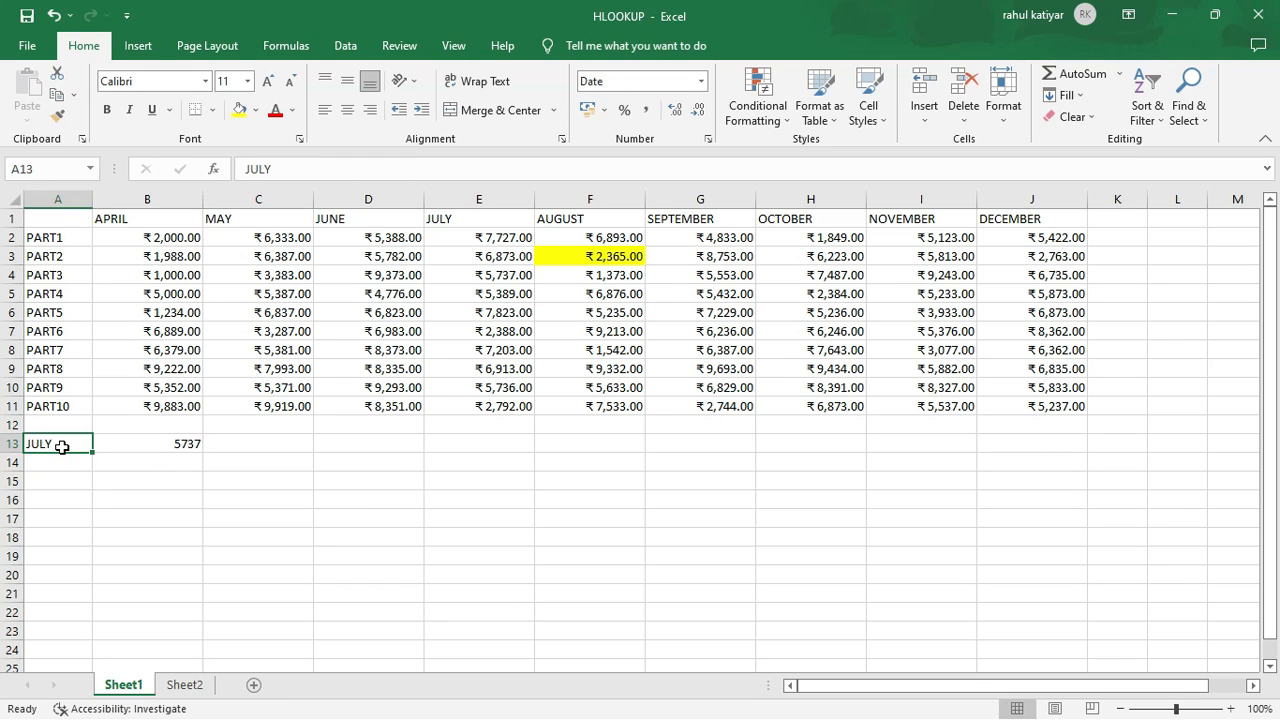